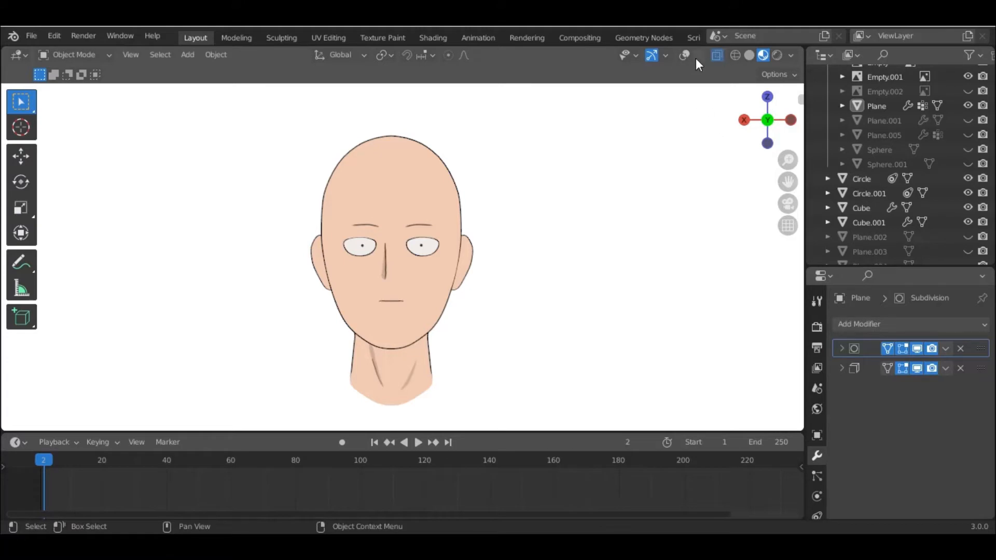
Turn off Scene World lighting in the viewport and rotate the studio lighting to about -136° to examine the face's shading
{"action": "left_click", "coordinate": [790, 55]}
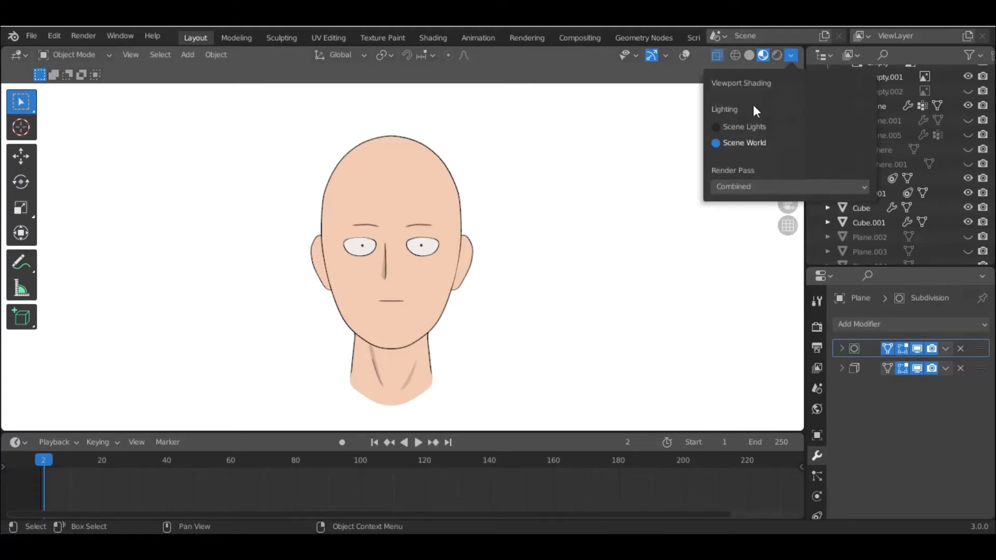
{"action": "left_click", "coordinate": [723, 143]}
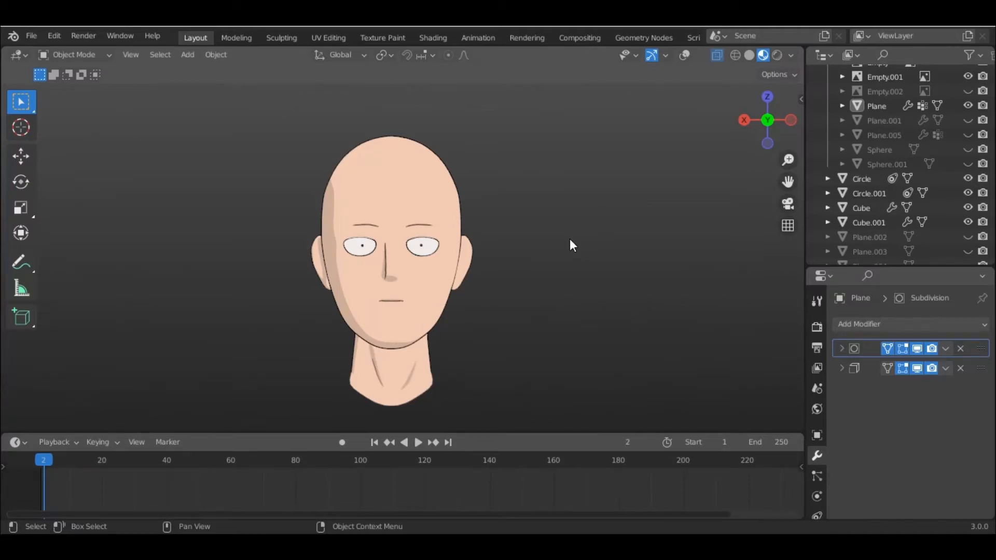
{"action": "left_click", "coordinate": [790, 55]}
{"action": "left_click_drag", "start_coordinate": [791, 213], "coordinate": [752, 213]}
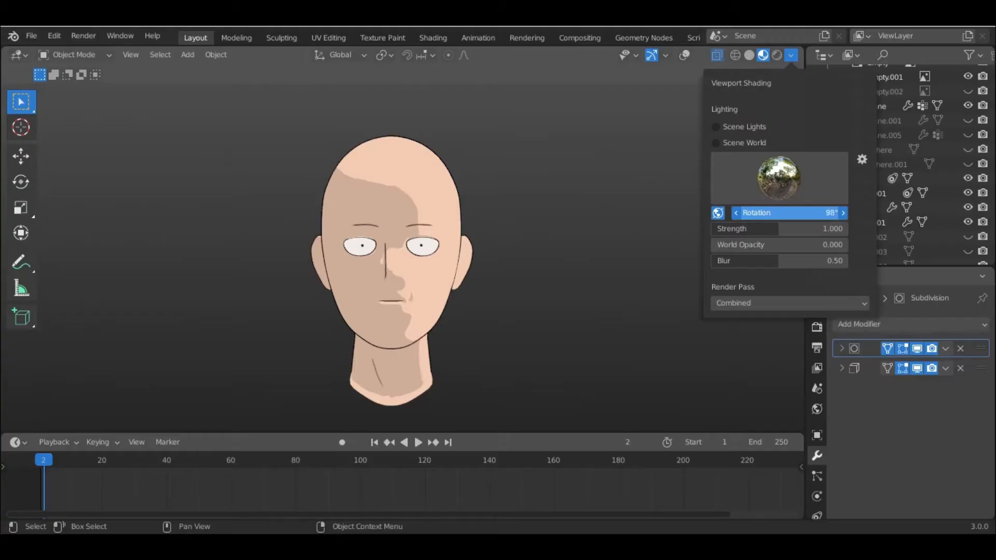
{"action": "left_click_drag", "start_coordinate": [778, 213], "coordinate": [753, 213]}
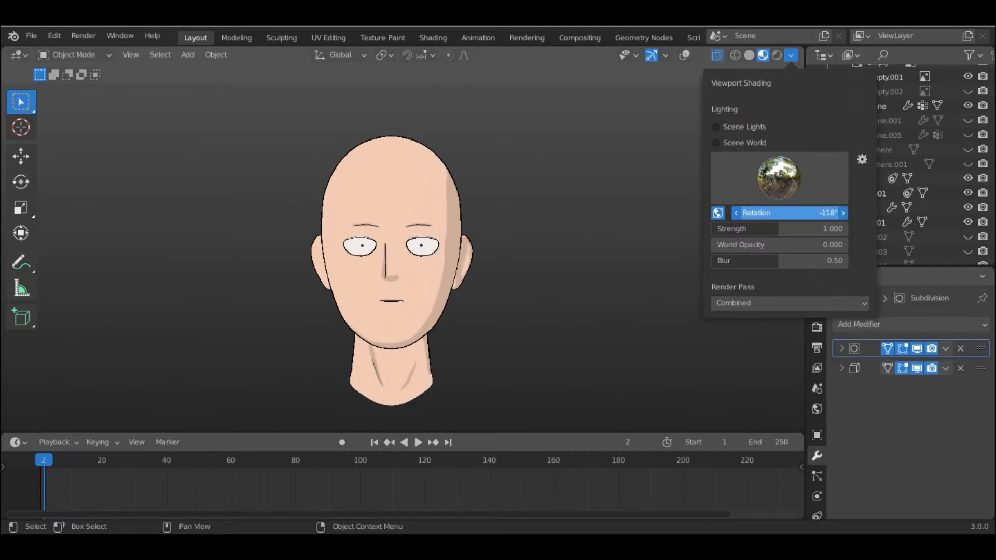
{"action": "left_click_drag", "start_coordinate": [754, 213], "coordinate": [791, 213]}
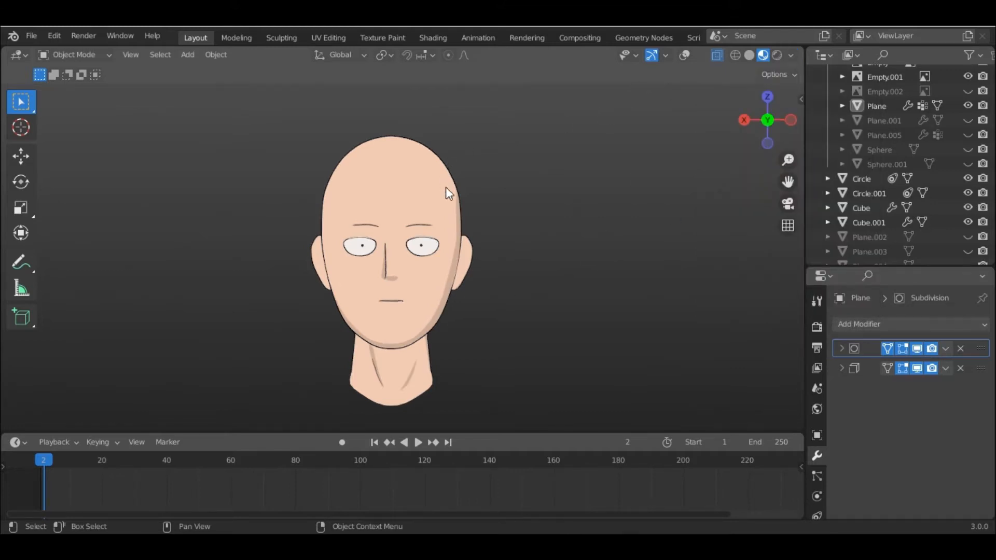
Show the viewport overlays and isolate the head mesh in local view
{"action": "key", "text": "shift+alt+z"}
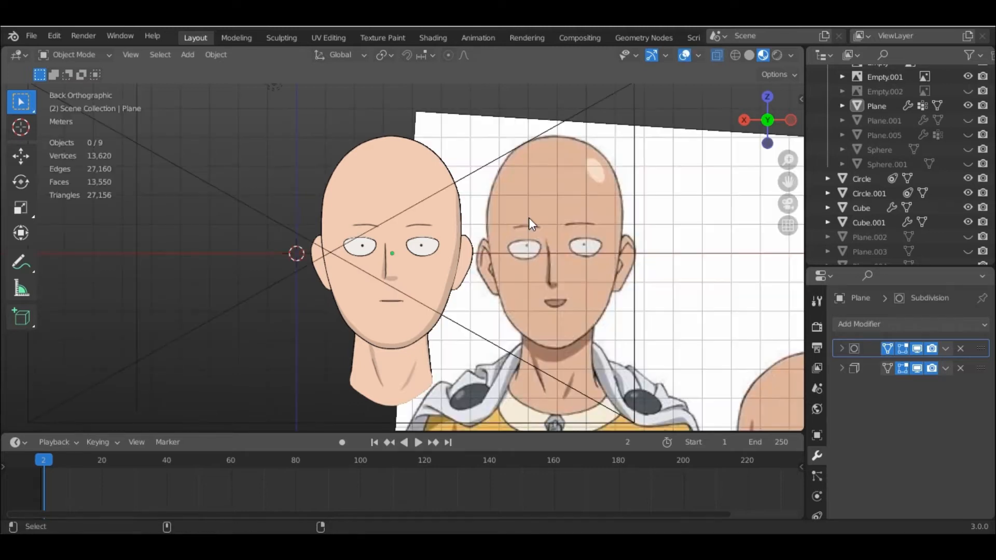
{"action": "left_click", "coordinate": [377, 177]}
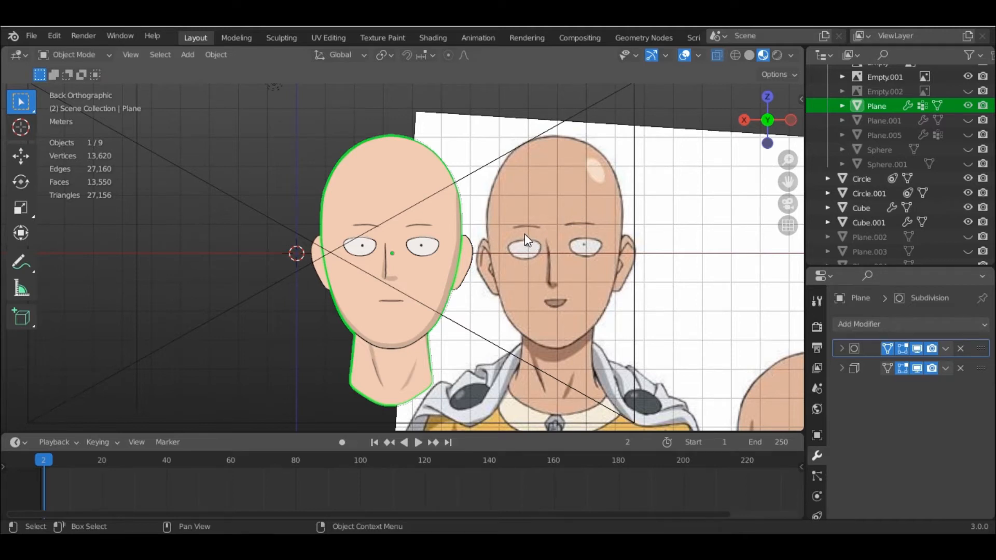
{"action": "key", "text": "KP_Divide"}
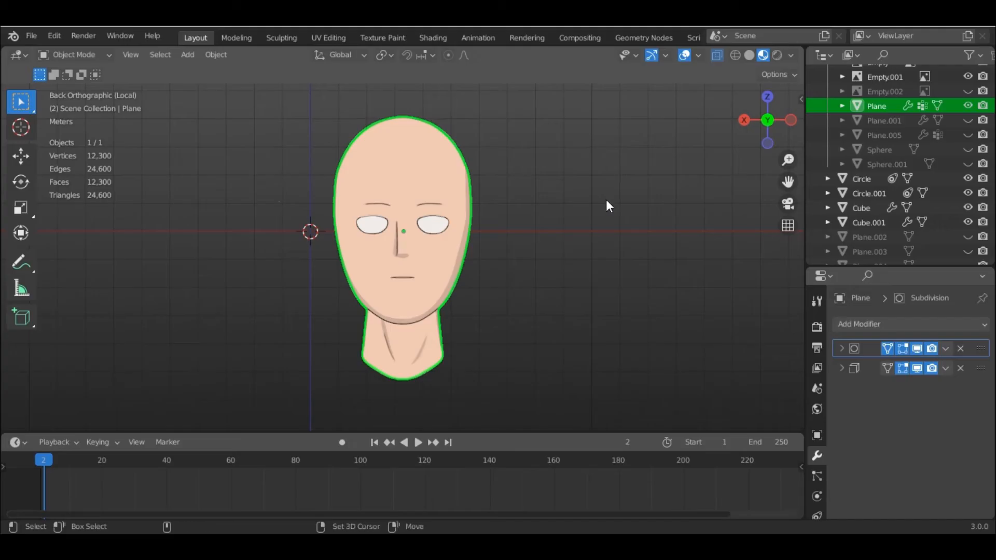
Duplicate the head in place and scale the copy uniformly to about 1.064
{"action": "key", "text": "shift+d"}
{"action": "key", "text": "Escape"}
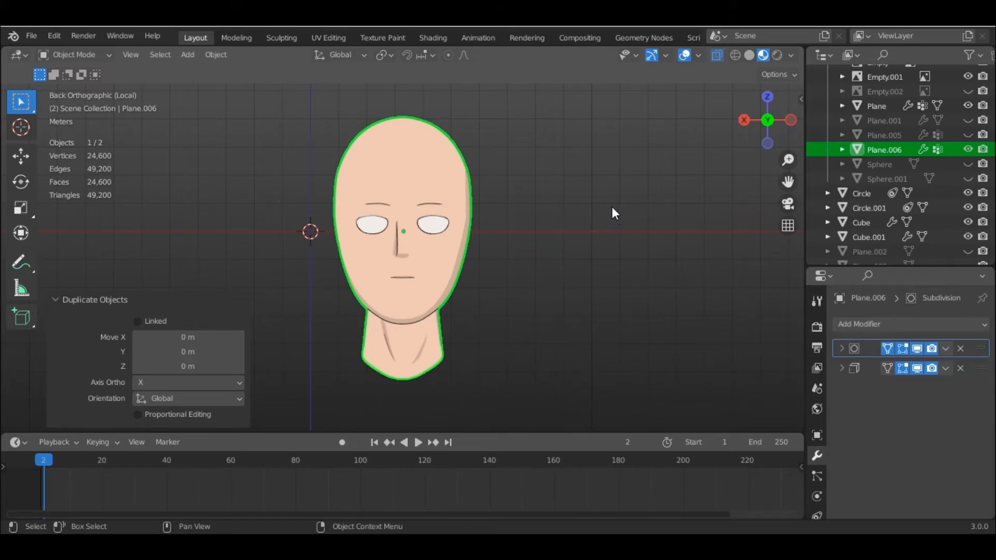
{"action": "key", "text": "s"}
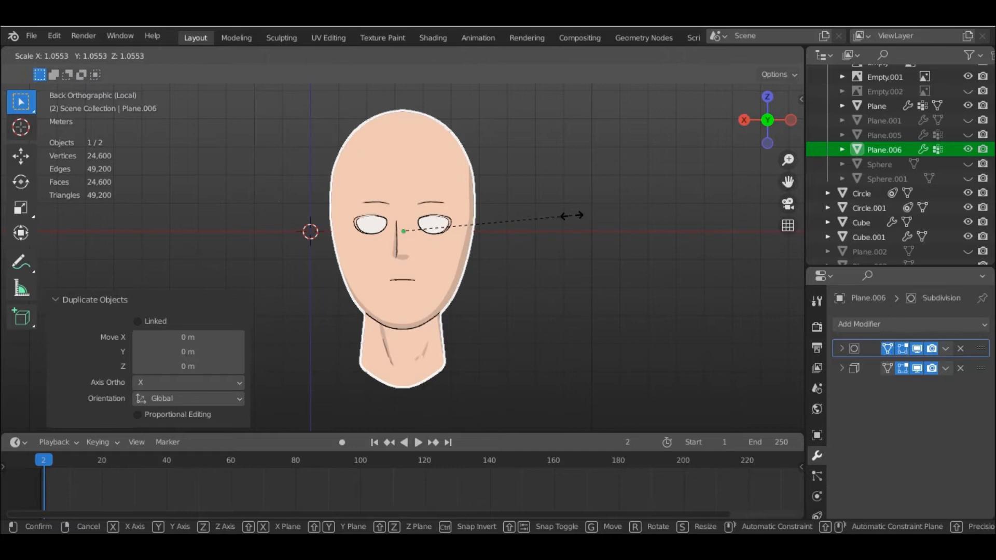
{"action": "left_click", "coordinate": [574, 215]}
Rotate the viewport lighting and use the Smooth sculpt brush around the nose and mouth of the head copy
{"action": "scroll", "coordinate": [537, 266], "scroll_direction": "up", "scroll_amount": 2}
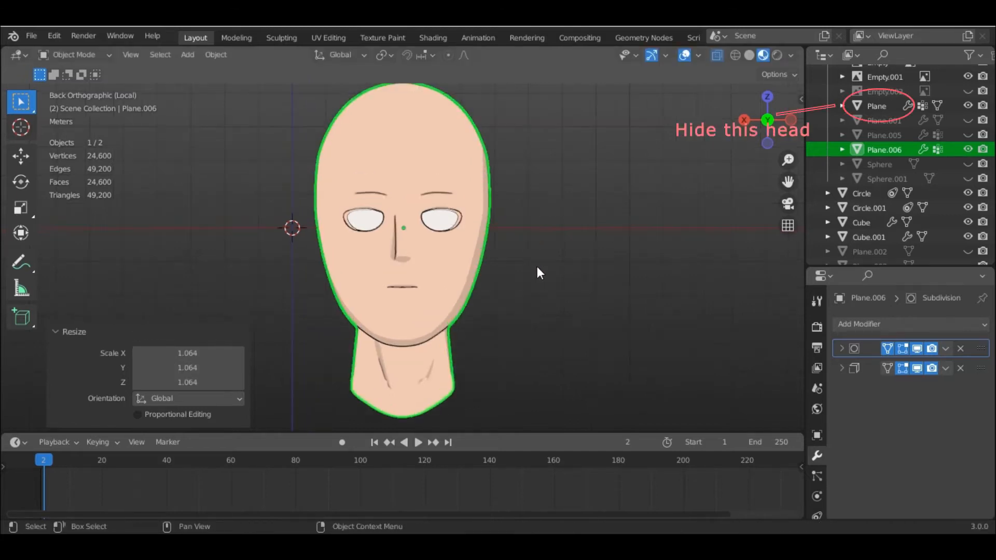
{"action": "mouse_move", "coordinate": [568, 170]}
{"action": "middle_mouse_down", "text": "shift"}
{"action": "mouse_move", "coordinate": [561, 235]}
{"action": "mouse_move", "coordinate": [580, 210]}
{"action": "middle_mouse_up", "text": "shift"}
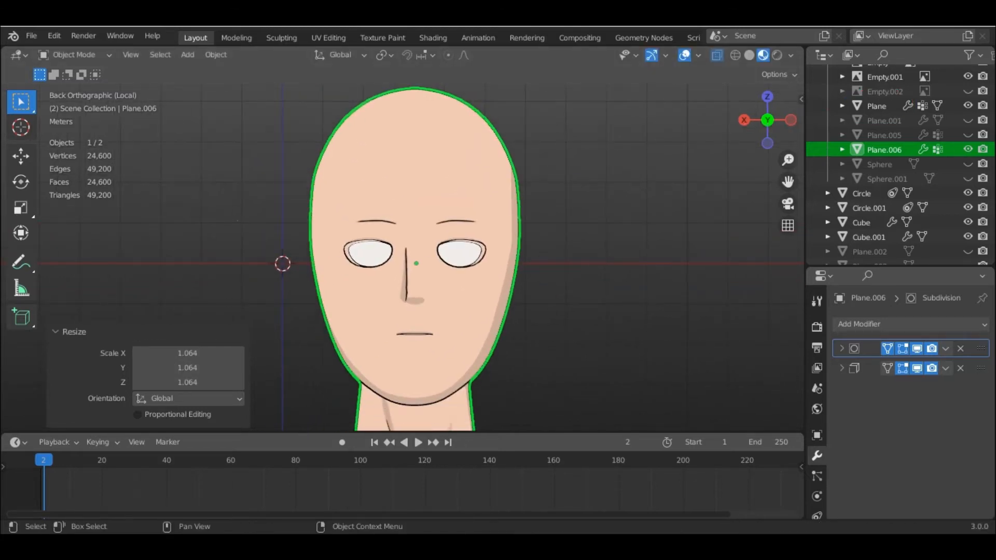
{"action": "left_click", "coordinate": [791, 55]}
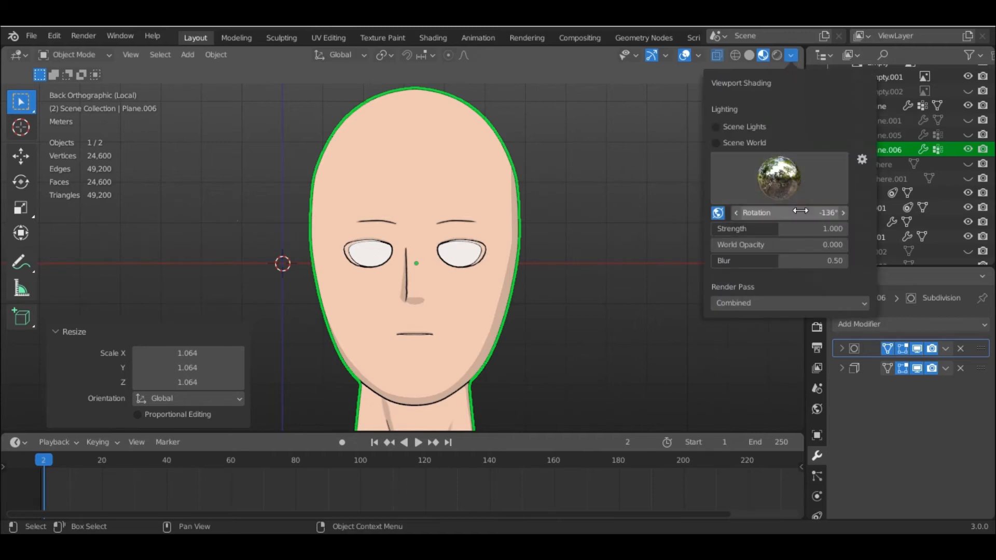
{"action": "left_click_drag", "start_coordinate": [801, 212], "coordinate": [933, 213]}
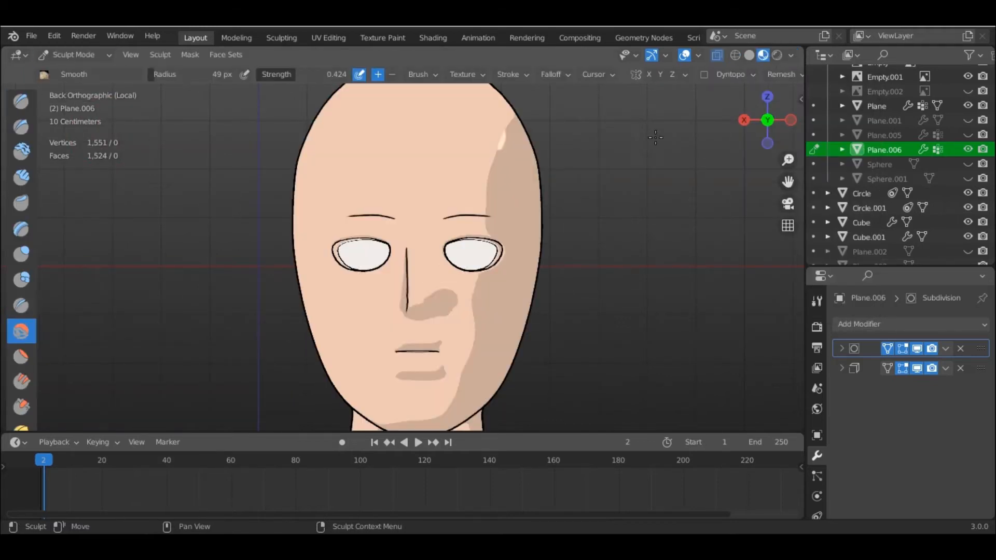
{"action": "mouse_move", "coordinate": [418, 302]}
{"action": "left_mouse_down"}
{"action": "mouse_move", "coordinate": [422, 344]}
{"action": "mouse_move", "coordinate": [444, 378]}
{"action": "left_mouse_up"}
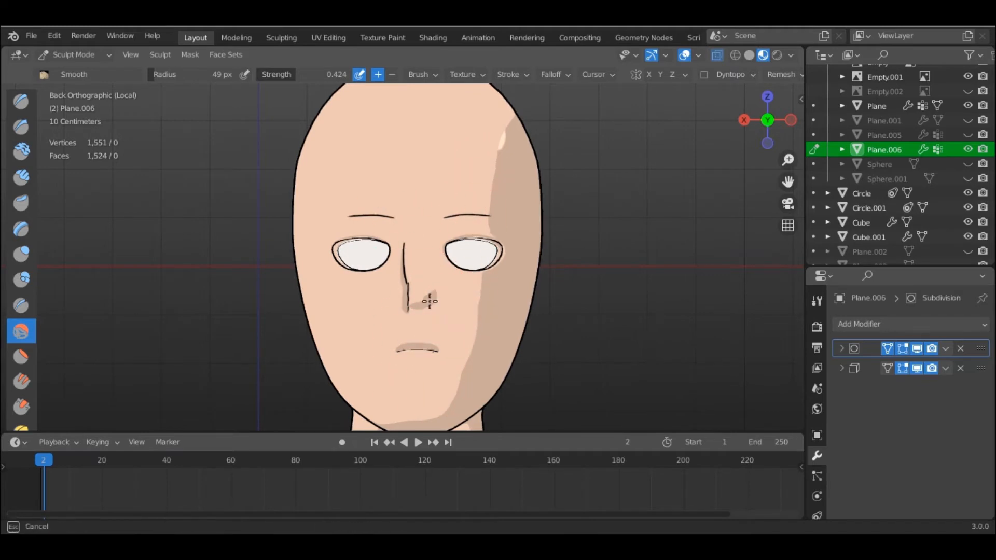
Rotate the viewport lighting so the shadow reaches the face's centre and smooth the forehead and the side of the nose
{"action": "left_click", "coordinate": [790, 55]}
{"action": "left_click_drag", "start_coordinate": [778, 212], "coordinate": [793, 213]}
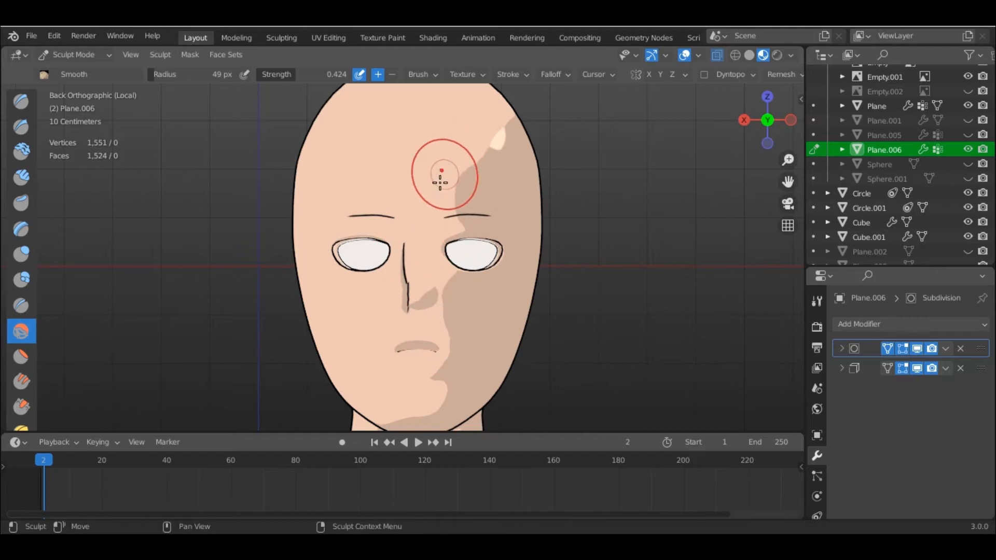
{"action": "left_click", "coordinate": [790, 55]}
{"action": "left_click_drag", "start_coordinate": [778, 213], "coordinate": [820, 212]}
{"action": "left_click_drag", "start_coordinate": [439, 293], "coordinate": [430, 267]}
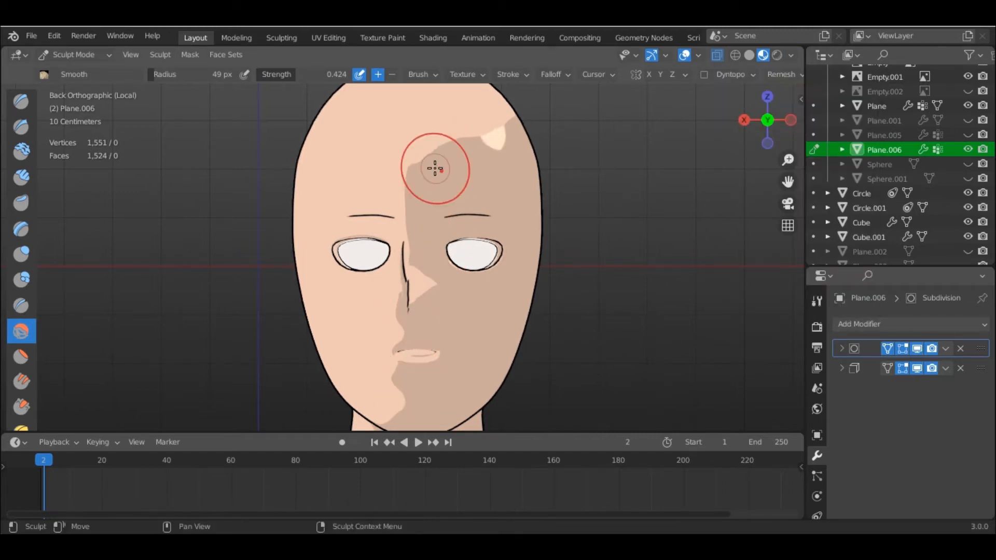
Rotate the viewport lighting to about 41° and continue smoothing the forehead and nose bridge of the head copy
{"action": "left_click", "coordinate": [790, 55]}
{"action": "left_click_drag", "start_coordinate": [834, 218], "coordinate": [855, 218]}
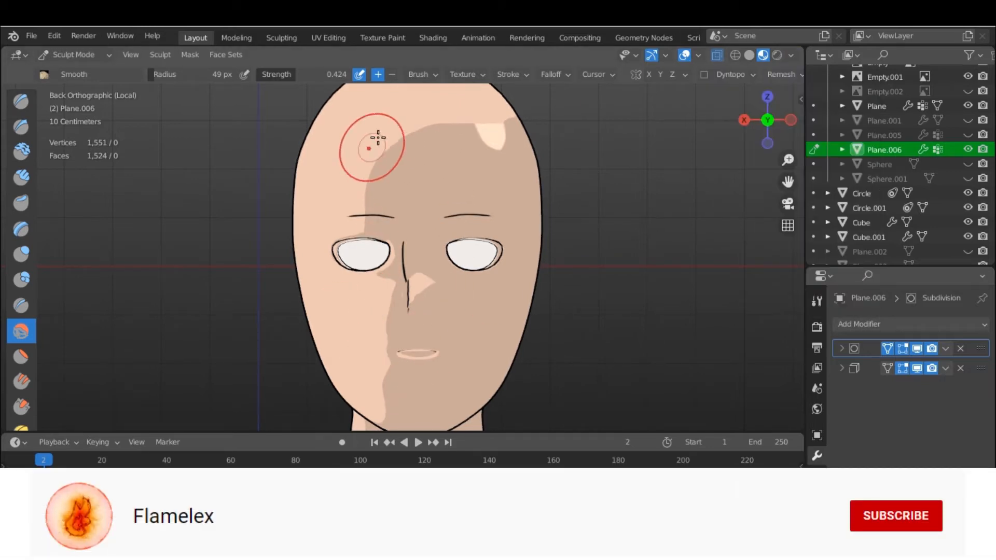
{"action": "left_click", "coordinate": [790, 55]}
{"action": "left_click_drag", "start_coordinate": [788, 213], "coordinate": [825, 213]}
{"action": "left_click", "coordinate": [791, 55]}
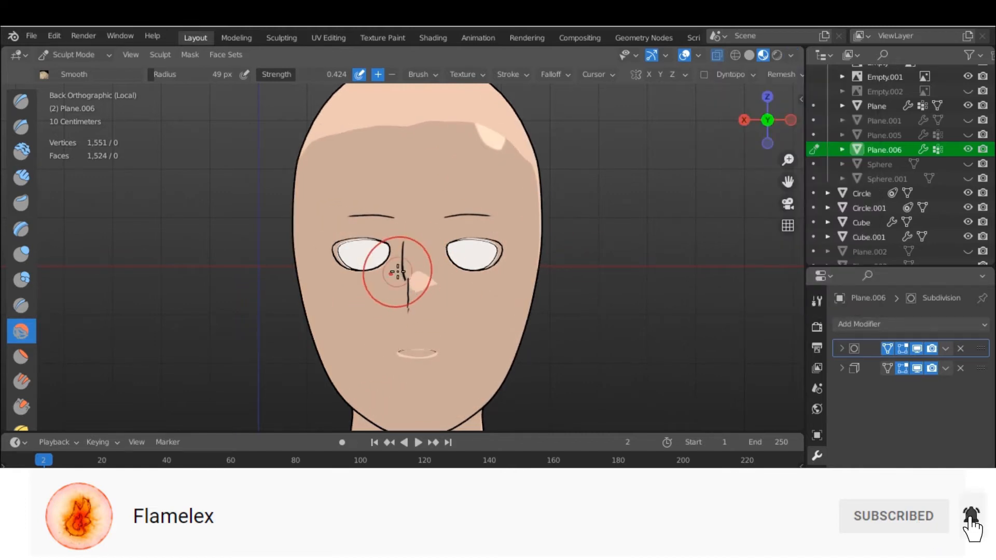
Hide the original head and turn the viewport lighting back to about -46° to smooth the copy's inner eye area
{"action": "middle_click_drag", "start_coordinate": [420, 283], "coordinate": [353, 311]}
{"action": "left_click", "coordinate": [766, 121]}
{"action": "left_click", "coordinate": [790, 55]}
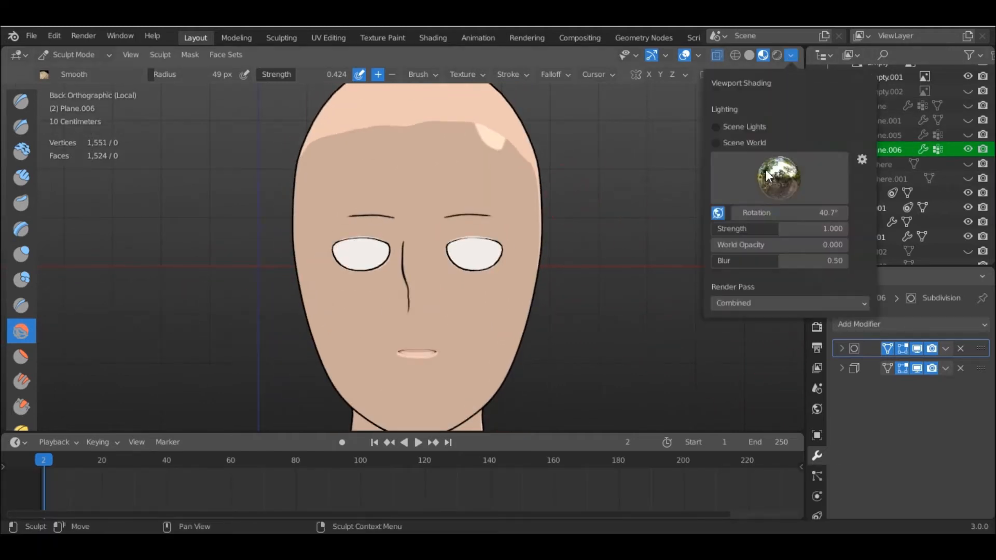
{"action": "left_click_drag", "start_coordinate": [788, 213], "coordinate": [758, 212]}
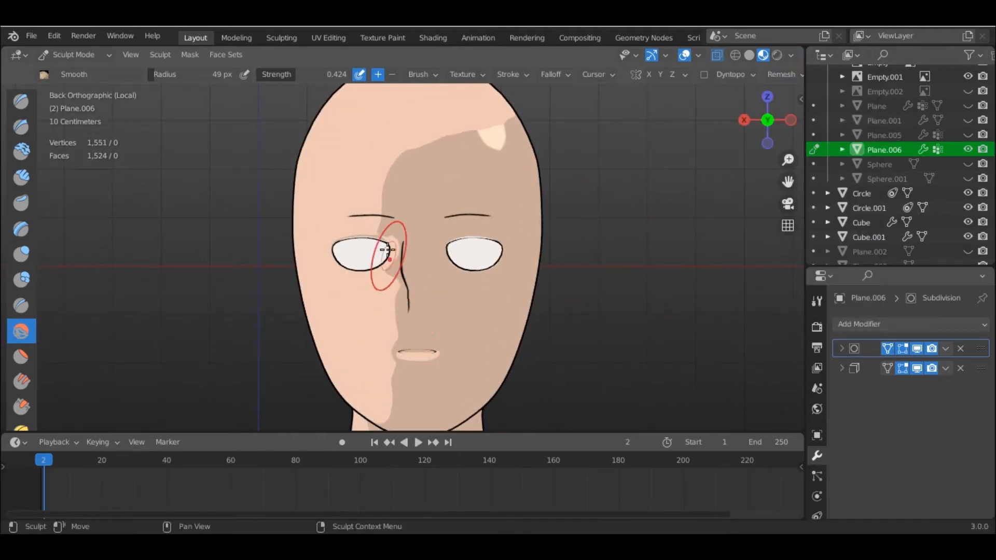
Adjust the lighting rotation in small amounts and smooth the nose, mouth and forehead near the highlight on the head copy
{"action": "left_click", "coordinate": [790, 55]}
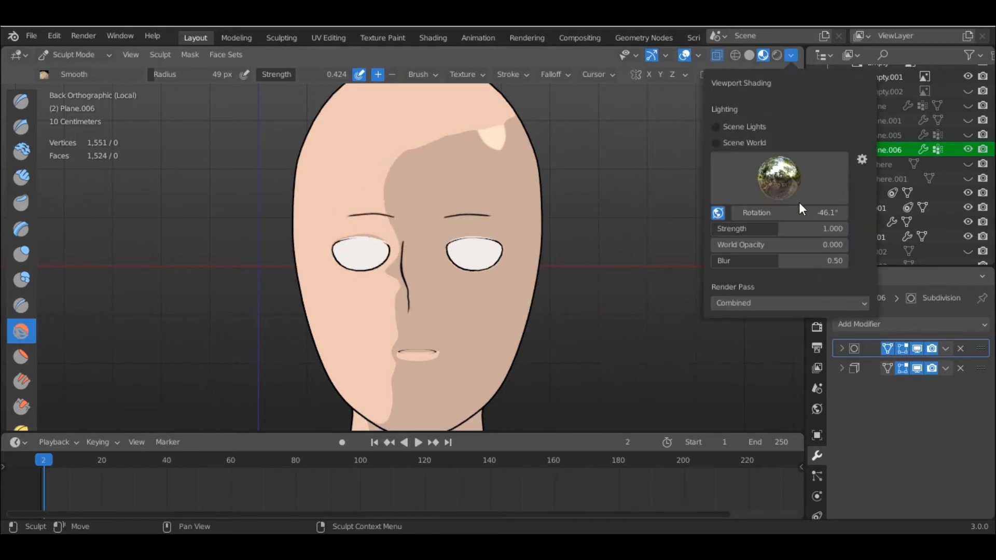
{"action": "left_click_drag", "start_coordinate": [799, 213], "coordinate": [773, 213]}
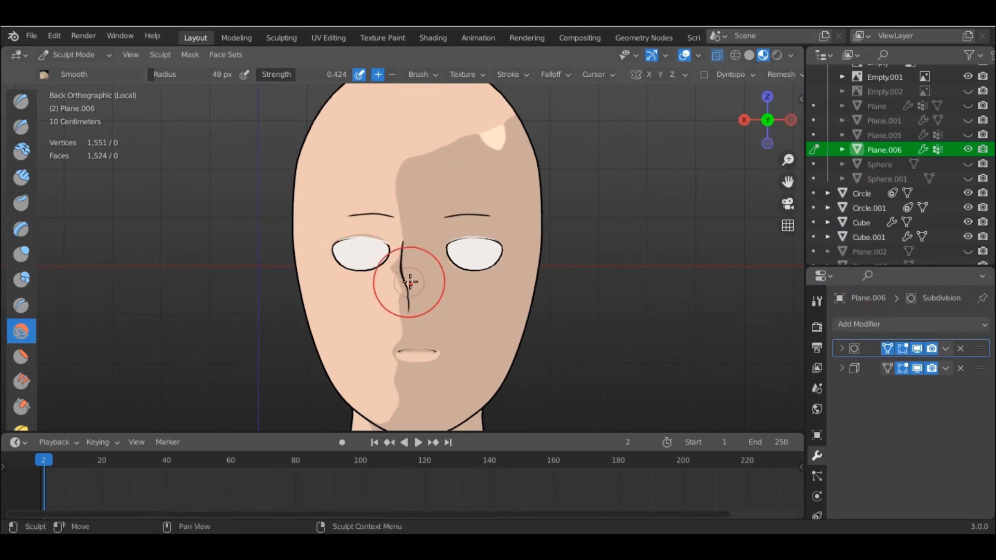
{"action": "left_click", "coordinate": [790, 55]}
{"action": "mouse_move", "coordinate": [778, 213]}
{"action": "left_mouse_down"}
{"action": "mouse_move", "coordinate": [809, 213]}
{"action": "mouse_move", "coordinate": [741, 213]}
{"action": "mouse_move", "coordinate": [780, 213]}
{"action": "mouse_move", "coordinate": [768, 213]}
{"action": "left_mouse_up"}
{"action": "left_click", "coordinate": [790, 55]}
{"action": "left_click", "coordinate": [790, 55]}
{"action": "left_click", "coordinate": [791, 55]}
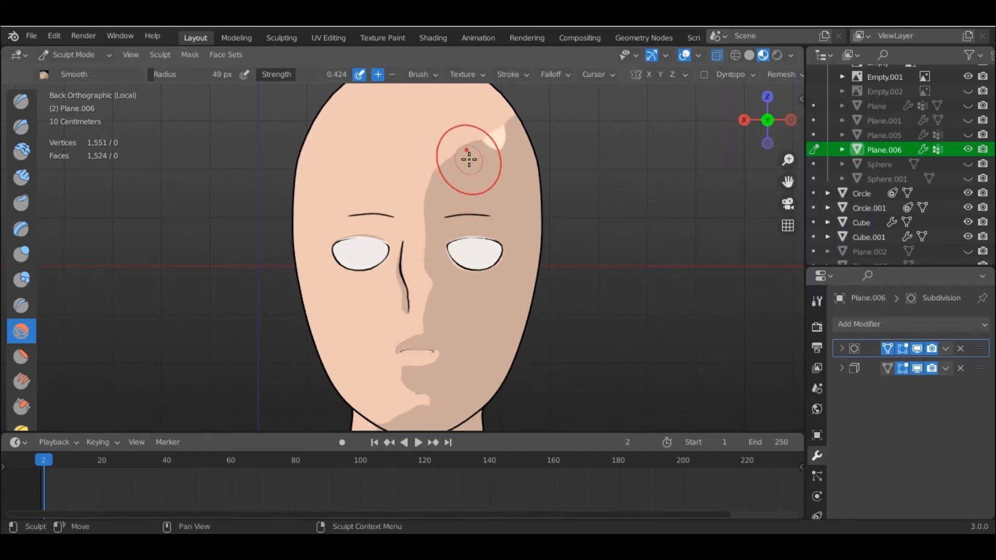
{"action": "left_click_drag", "start_coordinate": [482, 150], "coordinate": [645, 102]}
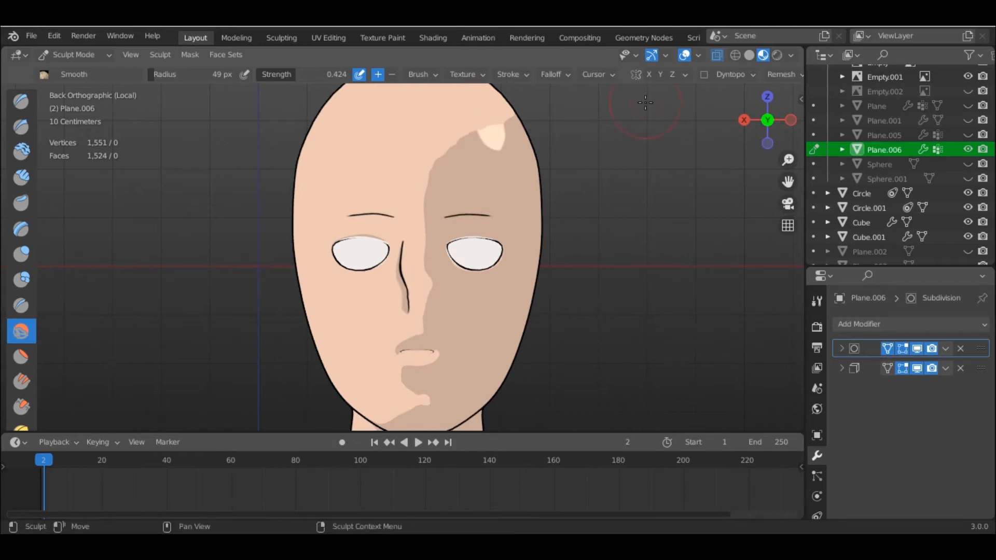
Remove the Solidify outline modifier from the head copy and smooth the forehead beside the highlight under slightly rotated lighting
{"action": "left_click", "coordinate": [961, 367]}
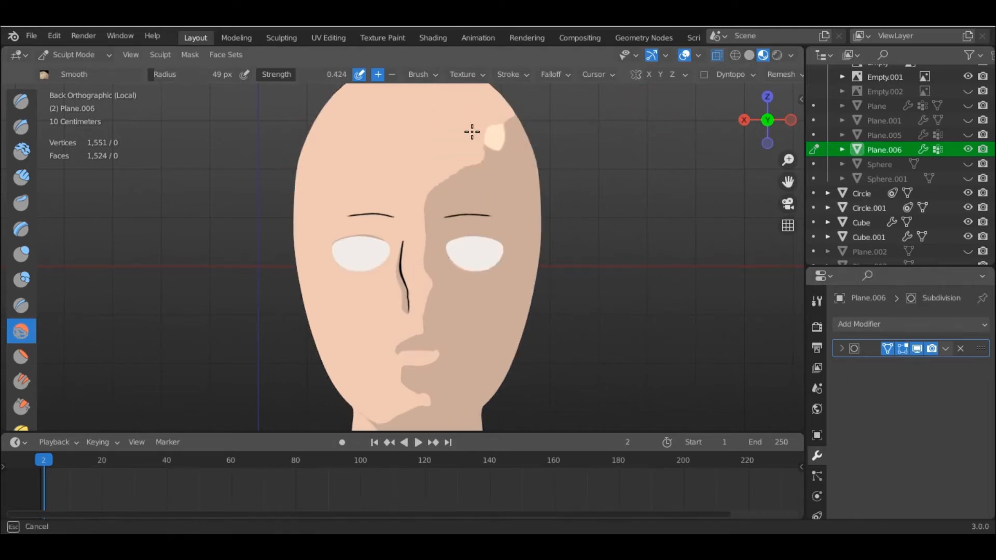
{"action": "left_click", "coordinate": [791, 55]}
{"action": "left_click_drag", "start_coordinate": [776, 212], "coordinate": [753, 212]}
{"action": "mouse_move", "coordinate": [392, 152]}
{"action": "left_mouse_down"}
{"action": "mouse_move", "coordinate": [419, 162]}
{"action": "mouse_move", "coordinate": [484, 116]}
{"action": "mouse_move", "coordinate": [489, 134]}
{"action": "left_mouse_up"}
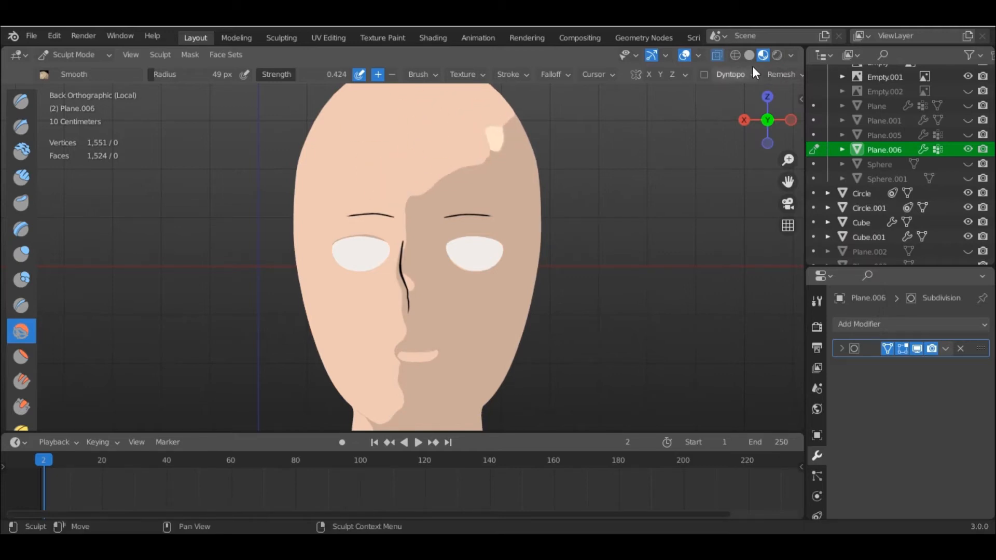
Rotate the viewport lighting to about -47.5° and smooth the shadow edge across the upper forehead
{"action": "left_click", "coordinate": [791, 55]}
{"action": "mouse_move", "coordinate": [778, 213]}
{"action": "left_mouse_down"}
{"action": "mouse_move", "coordinate": [750, 213]}
{"action": "mouse_move", "coordinate": [762, 213]}
{"action": "left_mouse_up"}
{"action": "mouse_move", "coordinate": [413, 165]}
{"action": "left_mouse_down"}
{"action": "mouse_move", "coordinate": [375, 166]}
{"action": "mouse_move", "coordinate": [429, 140]}
{"action": "left_mouse_up"}
Rotate the viewport lighting to the opposite side of the face and smooth the shading on that half
{"action": "left_click", "coordinate": [790, 55]}
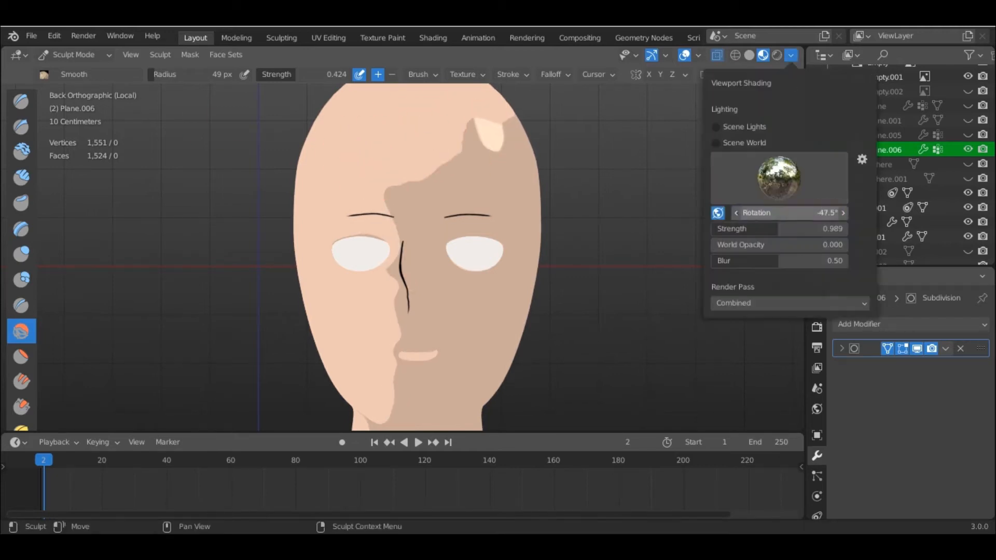
{"action": "mouse_move", "coordinate": [778, 213]}
{"action": "left_mouse_down"}
{"action": "mouse_move", "coordinate": [747, 213]}
{"action": "mouse_move", "coordinate": [762, 213]}
{"action": "left_mouse_up"}
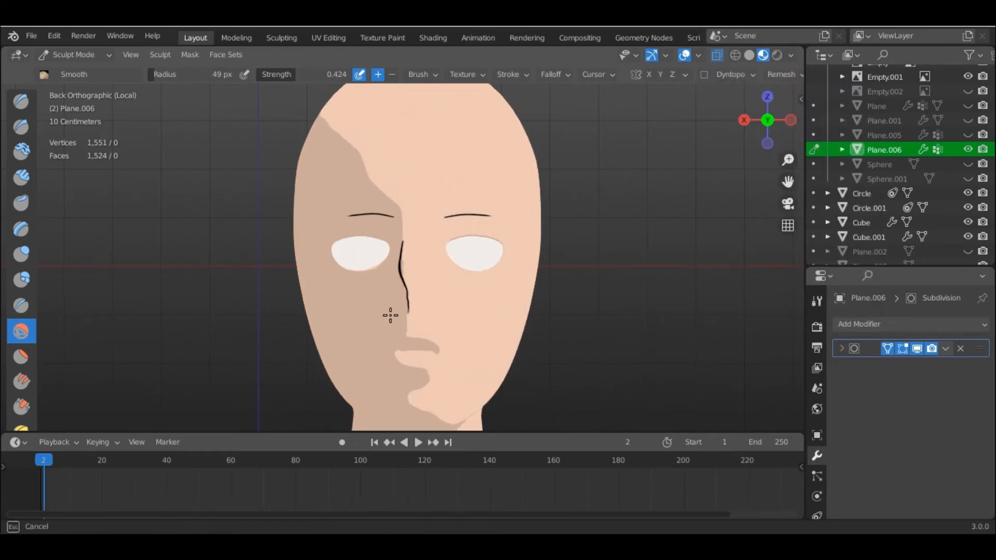
{"action": "left_click", "coordinate": [790, 56]}
{"action": "left_click_drag", "start_coordinate": [778, 213], "coordinate": [793, 212]}
{"action": "left_click", "coordinate": [790, 55]}
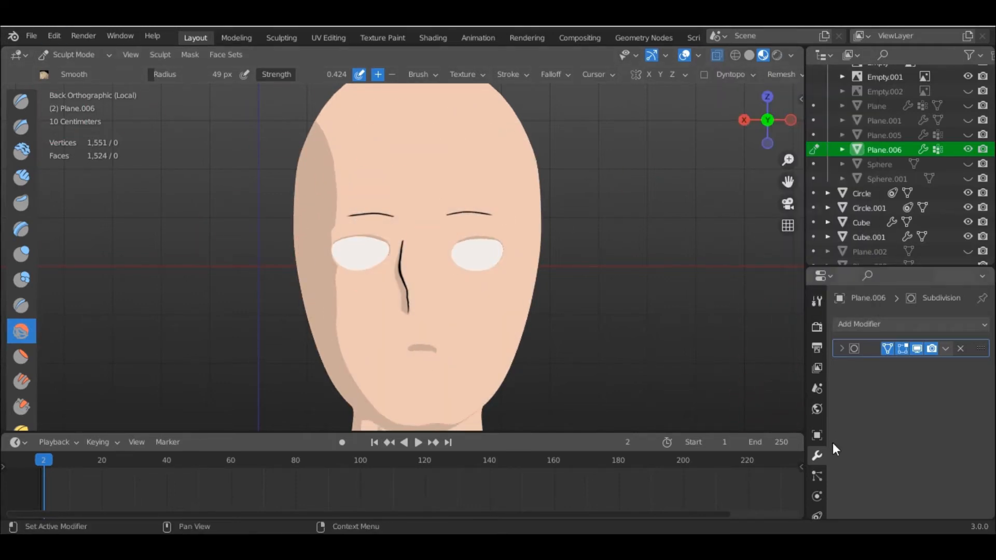
Set the head copy's viewport display to Wire in its object properties
{"action": "scroll", "coordinate": [818, 420], "scroll_direction": "down", "scroll_amount": 2}
{"action": "left_click", "coordinate": [817, 408]}
{"action": "scroll", "coordinate": [861, 461], "scroll_direction": "down", "scroll_amount": 4}
{"action": "left_click", "coordinate": [931, 447]}
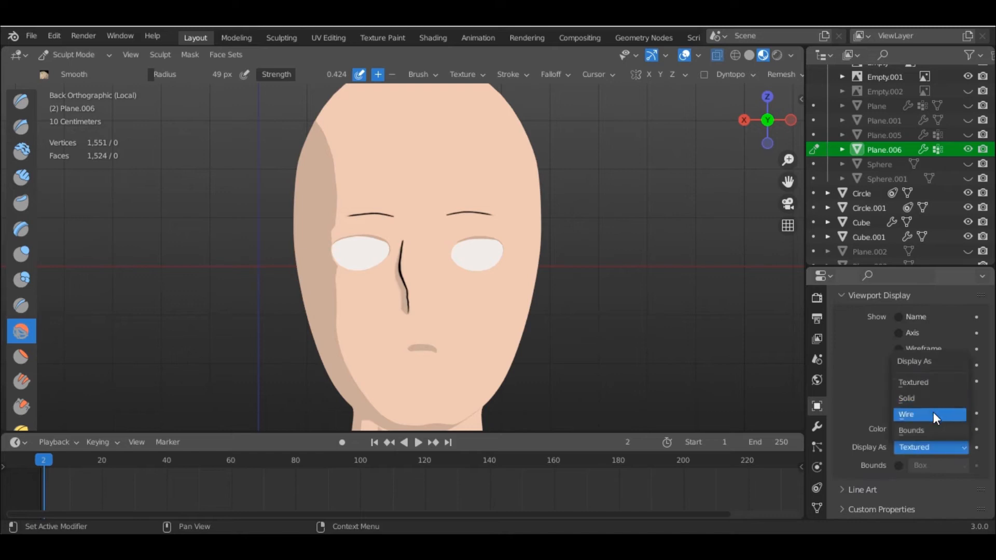
{"action": "left_click", "coordinate": [933, 412]}
Unhide the original head, return to Object Mode and select the original head
{"action": "left_click", "coordinate": [968, 105]}
{"action": "left_click", "coordinate": [75, 55]}
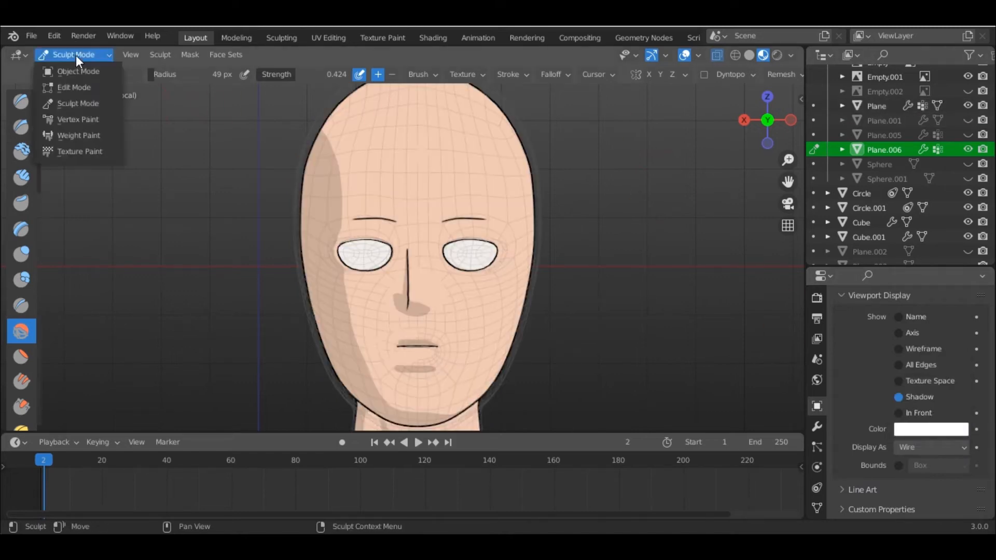
{"action": "left_click", "coordinate": [83, 69]}
{"action": "left_click", "coordinate": [421, 175]}
Add a Data Transfer modifier to the original head, move it first in the stack and set Plane.006 as its source
{"action": "left_click", "coordinate": [817, 426]}
{"action": "left_click", "coordinate": [850, 322]}
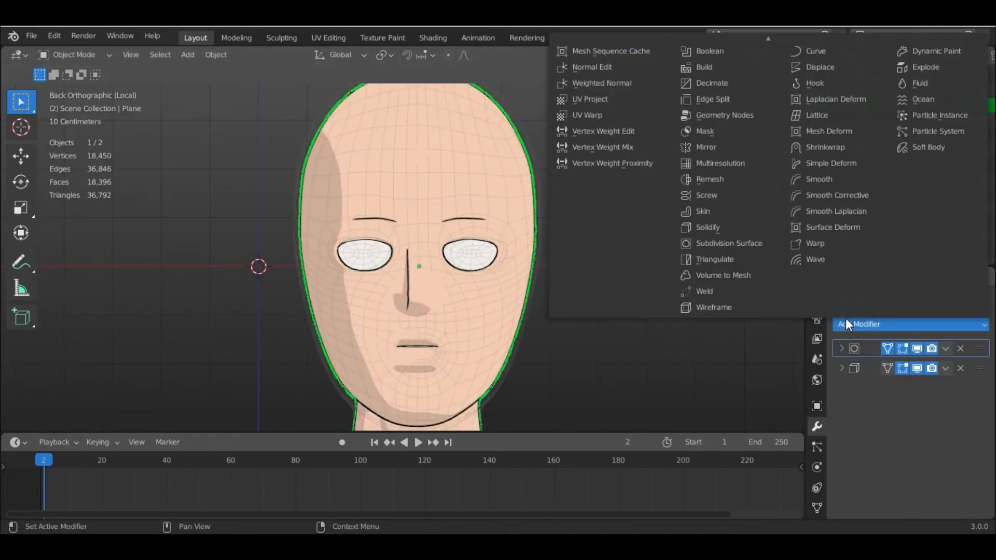
{"action": "scroll", "coordinate": [609, 83], "scroll_direction": "up", "scroll_amount": 3}
{"action": "left_click", "coordinate": [619, 68]}
{"action": "left_click", "coordinate": [945, 388]}
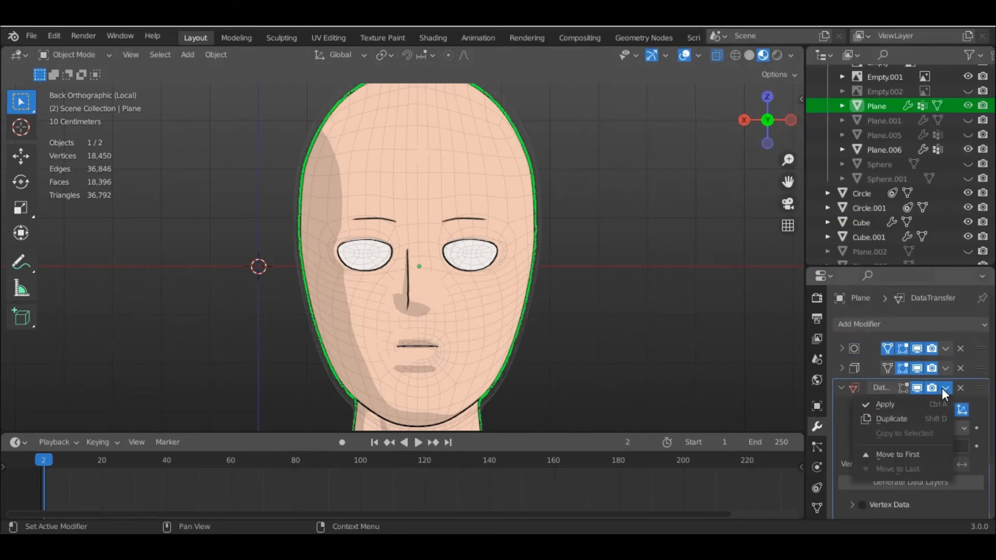
{"action": "left_click", "coordinate": [913, 452]}
{"action": "left_click", "coordinate": [946, 370]}
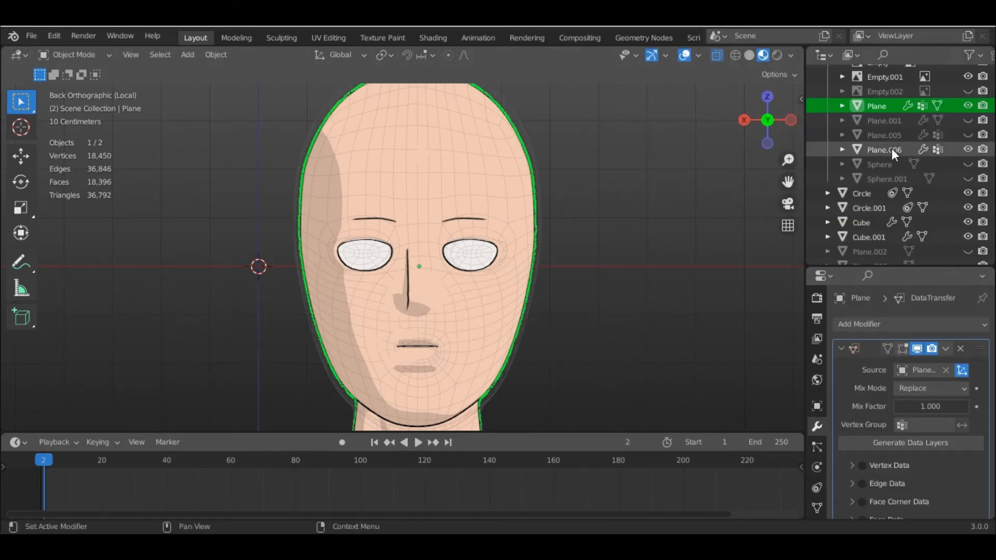
Enable Face Corner Data in the original head's Data Transfer modifier and choose Custom Normals as the transferred data
{"action": "left_click", "coordinate": [884, 150]}
{"action": "left_click", "coordinate": [962, 370]}
{"action": "left_click", "coordinate": [536, 174]}
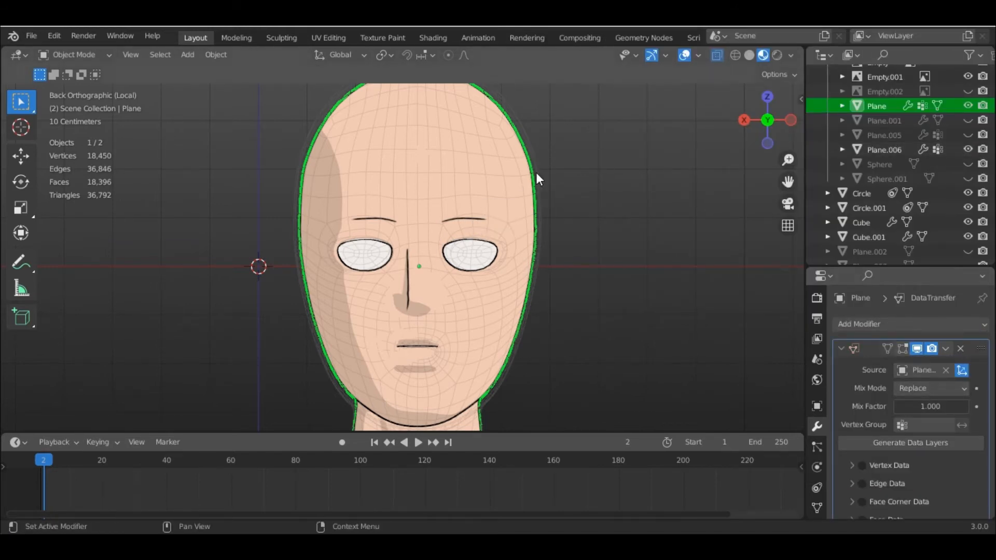
{"action": "scroll", "coordinate": [911, 487], "scroll_direction": "down", "scroll_amount": 3}
{"action": "left_click", "coordinate": [855, 436]}
{"action": "scroll", "coordinate": [861, 435], "scroll_direction": "down", "scroll_amount": 2}
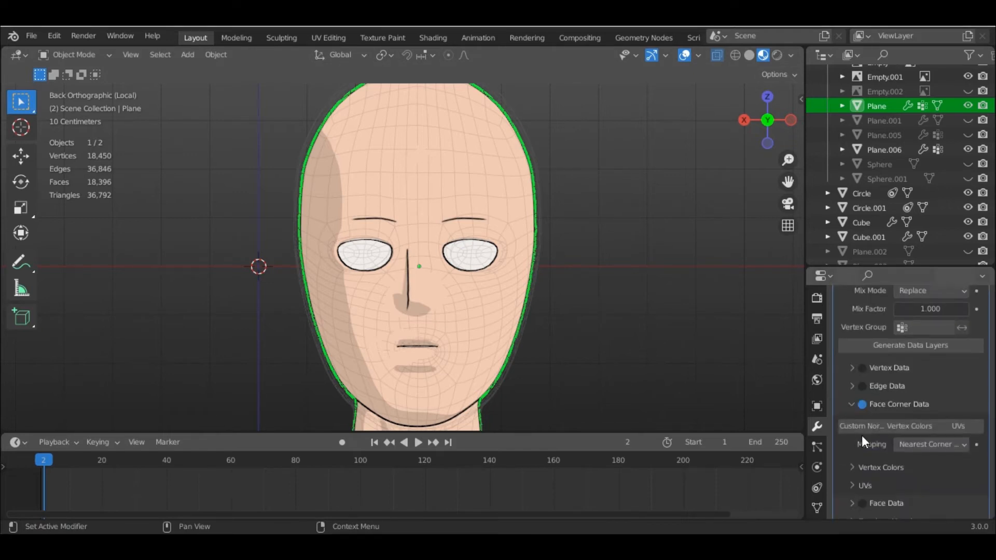
{"action": "scroll", "coordinate": [882, 404], "scroll_direction": "down", "scroll_amount": 2}
Turn on Auto Smooth for the original head's normals and set the modifier's face corner mapping to Nearest Face Interpolated
{"action": "left_click", "coordinate": [817, 508]}
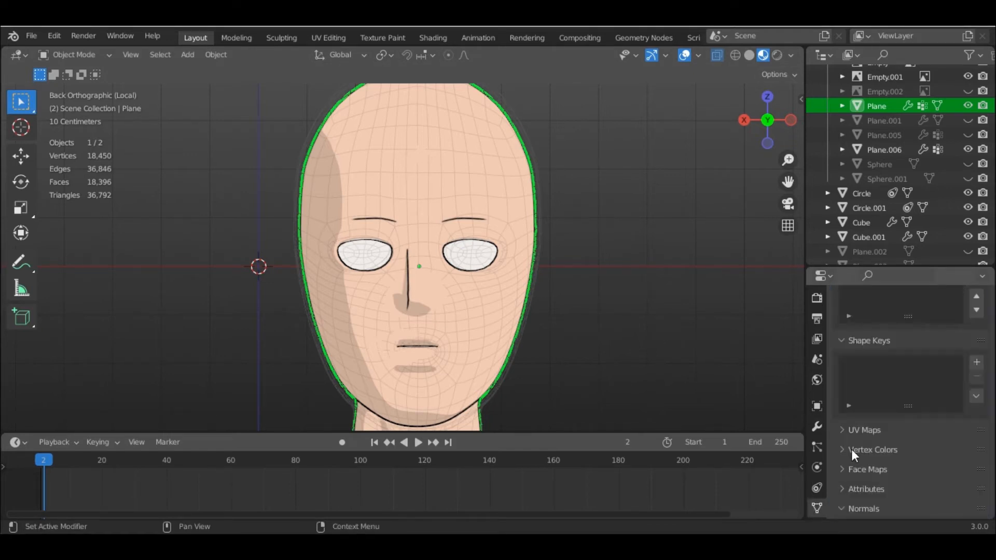
{"action": "scroll", "coordinate": [854, 446], "scroll_direction": "down", "scroll_amount": 5}
{"action": "left_click", "coordinate": [903, 426]}
{"action": "left_click", "coordinate": [817, 427]}
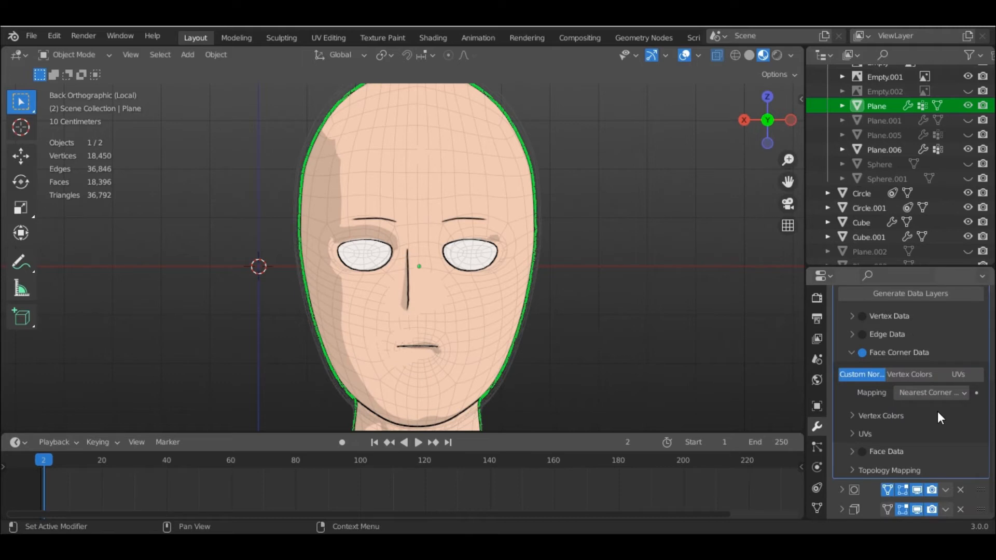
{"action": "left_click", "coordinate": [927, 393]}
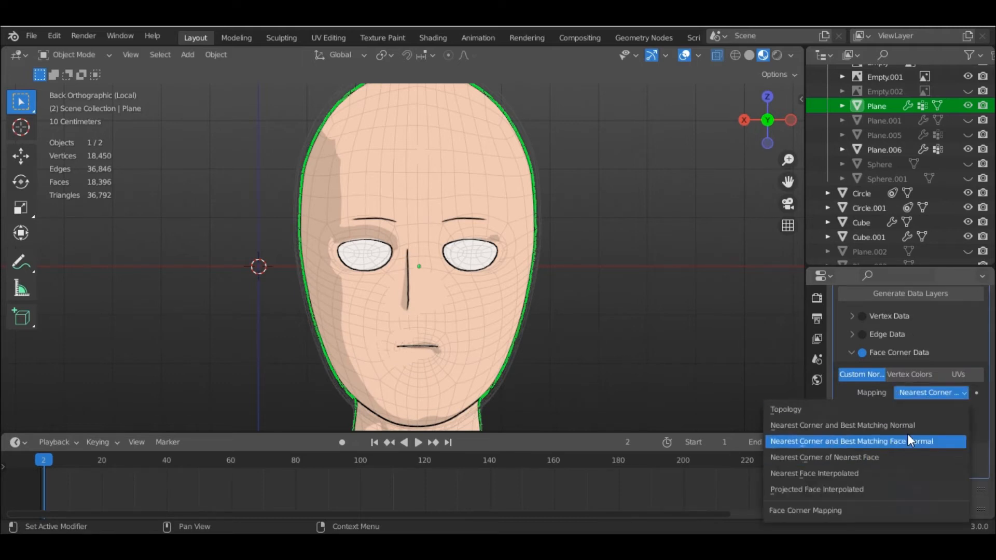
{"action": "left_click", "coordinate": [909, 473]}
Select the head copy Plane.006 and scale it up by a factor of about 1.178
{"action": "key", "text": "s"}
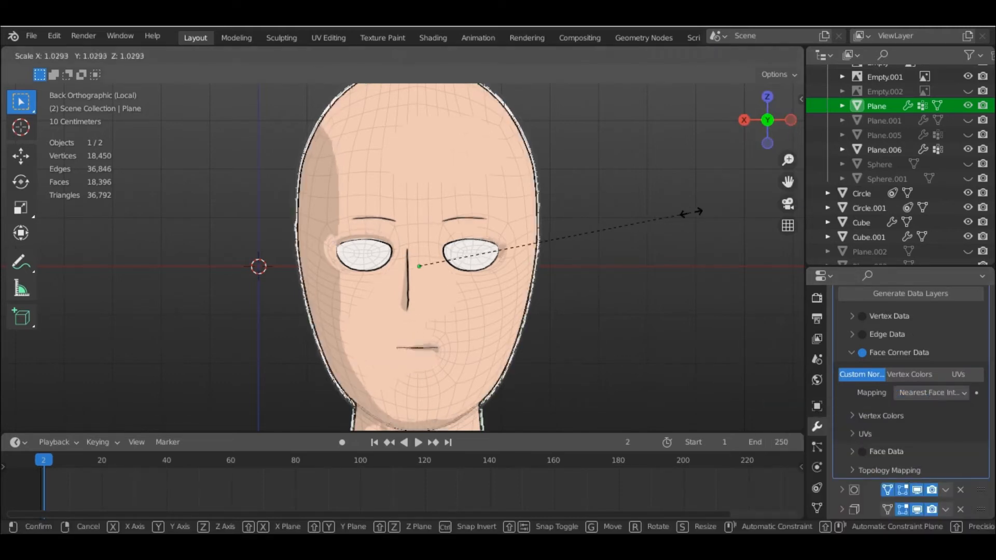
{"action": "key", "text": "Escape"}
{"action": "left_click", "coordinate": [884, 150]}
{"action": "key", "text": "s"}
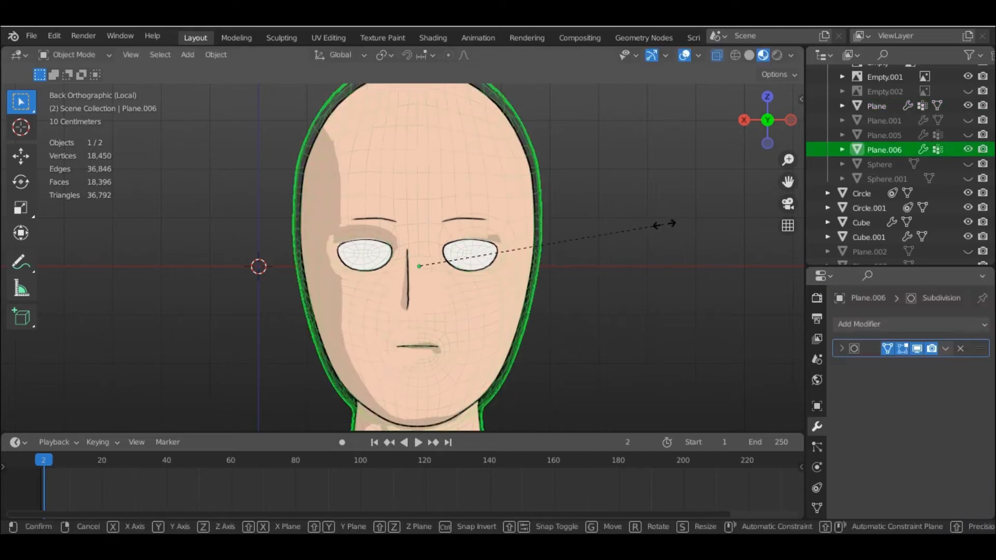
{"action": "key", "text": "Escape"}
{"action": "key", "text": "ctrl+KP_3"}
{"action": "key", "text": "s"}
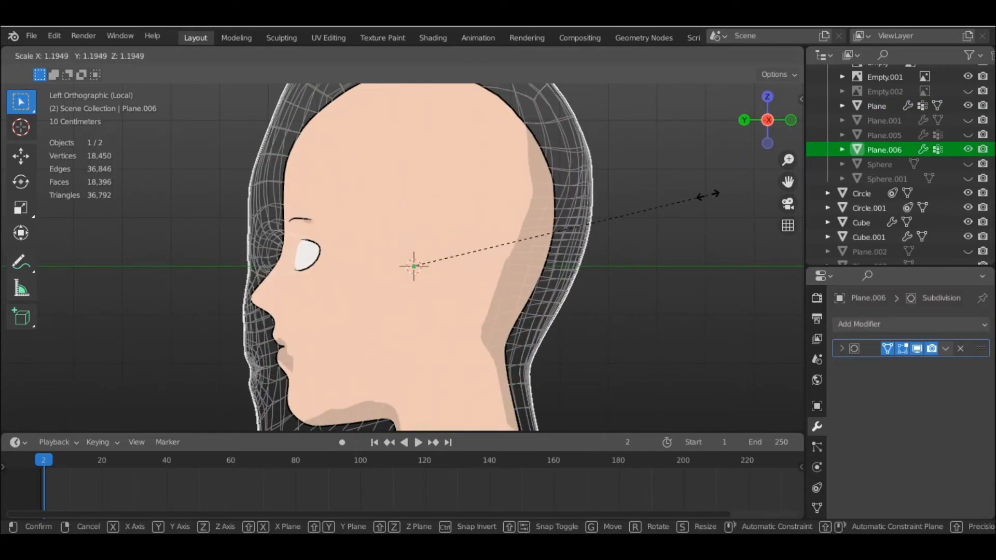
{"action": "left_click", "coordinate": [707, 194]}
Scale the head copy down by a factor of about 0.802 so that it closely fits the original head
{"action": "key", "text": "ctrl+KP_1"}
{"action": "key", "text": "s"}
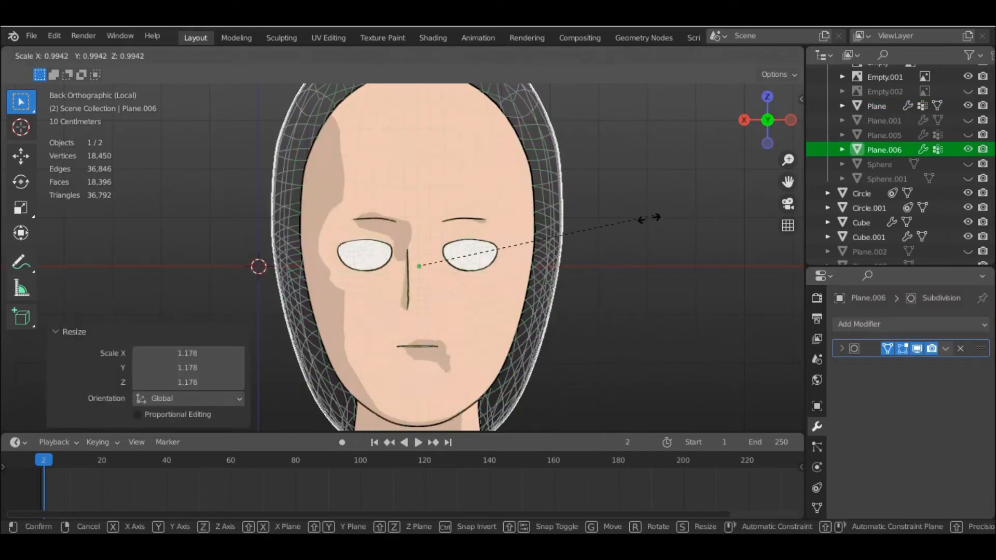
{"action": "left_click", "coordinate": [610, 212]}
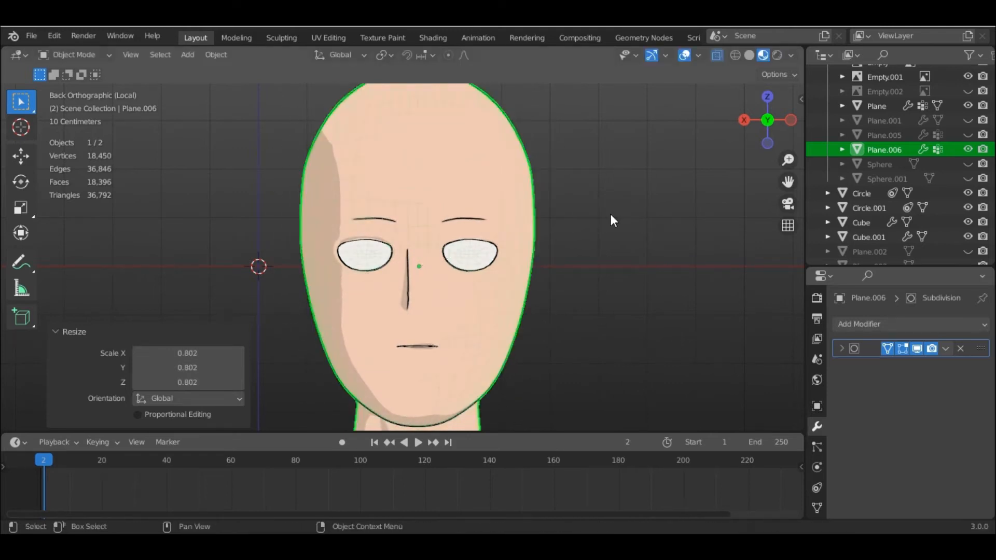
Compare the face shading with and without the data transfer while rotating the viewport lighting
{"action": "left_click", "coordinate": [791, 55]}
{"action": "left_click_drag", "start_coordinate": [789, 213], "coordinate": [819, 212]}
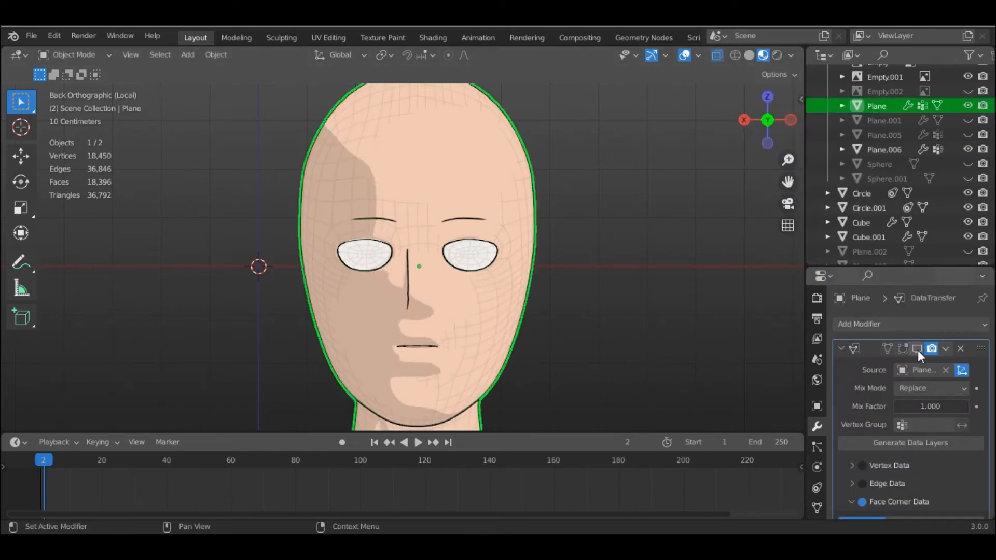
{"action": "left_click", "coordinate": [791, 55]}
{"action": "left_click_drag", "start_coordinate": [778, 212], "coordinate": [742, 213]}
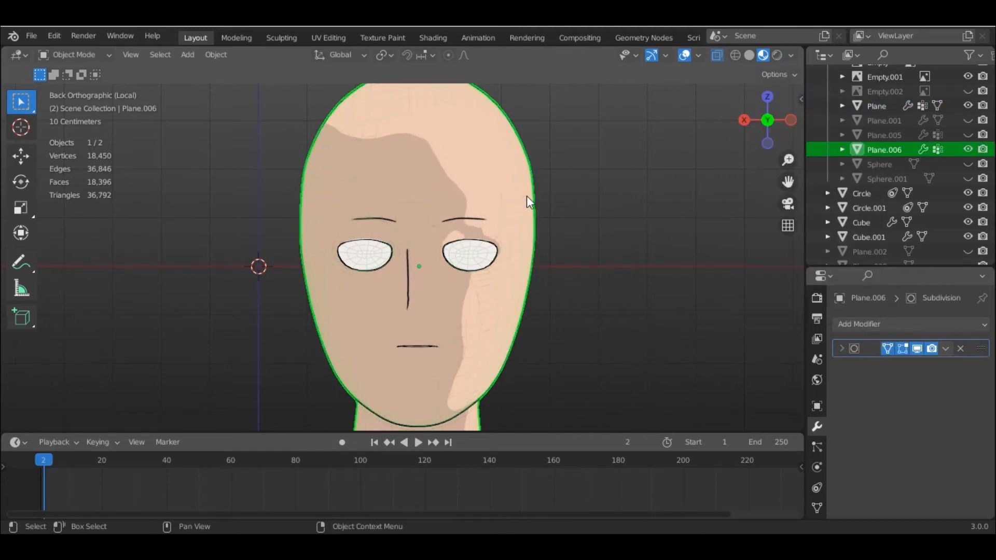
Smooth the head copy around the outer edge of the lit eye in Sculpt Mode and return to Object Mode
{"action": "left_click", "coordinate": [75, 55]}
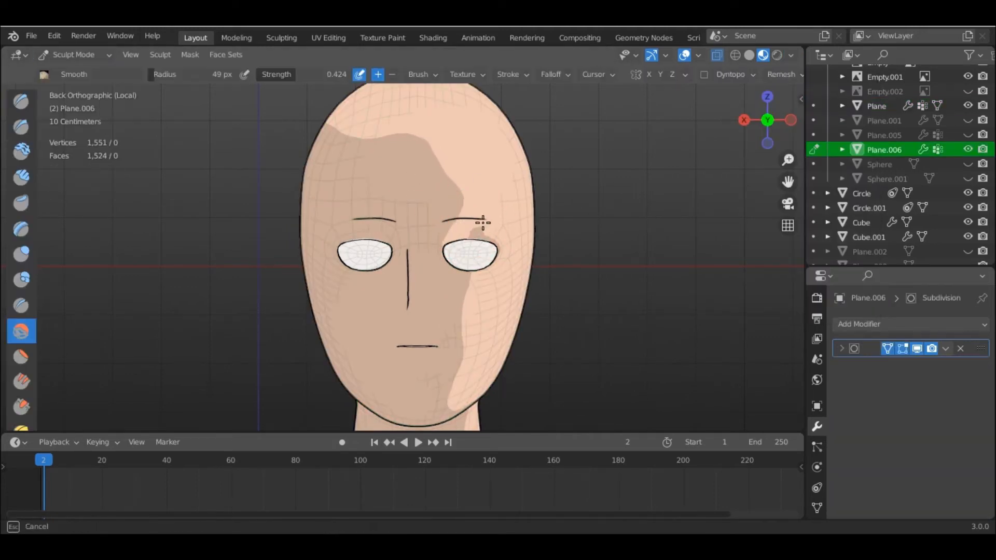
{"action": "left_click", "coordinate": [74, 54]}
{"action": "left_click", "coordinate": [77, 71]}
Set the viewport lighting rotation to 125° and smooth the head copy beside the nose in Sculpt Mode
{"action": "left_click", "coordinate": [791, 55]}
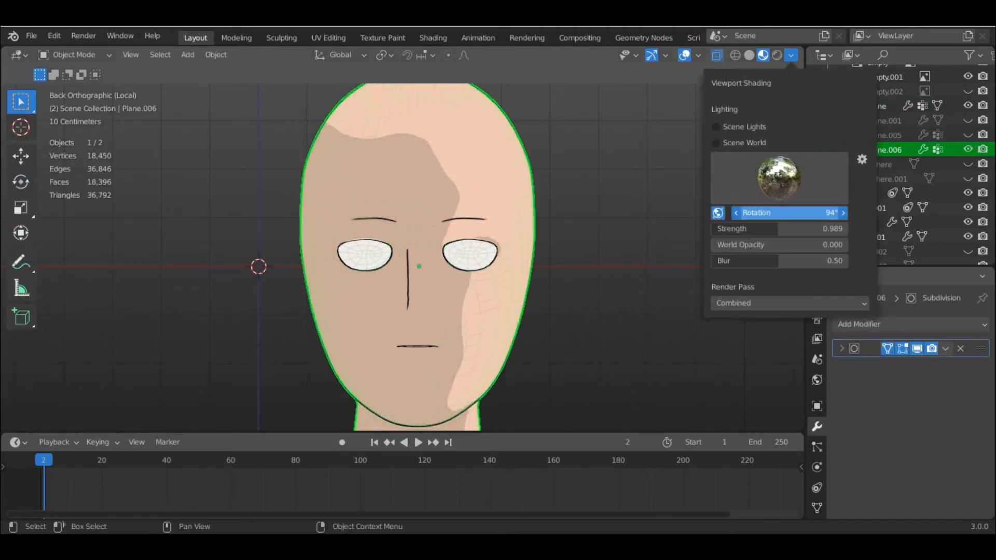
{"action": "left_click_drag", "start_coordinate": [778, 213], "coordinate": [835, 213]}
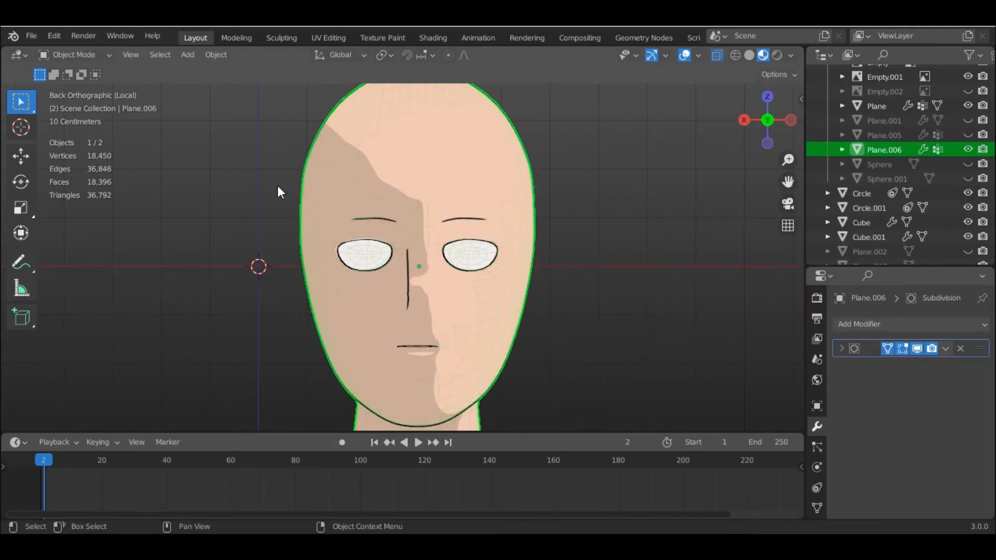
{"action": "left_click", "coordinate": [74, 54]}
{"action": "left_click", "coordinate": [78, 99]}
{"action": "mouse_move", "coordinate": [480, 317]}
{"action": "middle_mouse_down"}
{"action": "mouse_move", "coordinate": [402, 334]}
{"action": "mouse_move", "coordinate": [466, 317]}
{"action": "middle_mouse_up"}
{"action": "left_click", "coordinate": [764, 123]}
{"action": "mouse_move", "coordinate": [436, 309]}
{"action": "left_mouse_down"}
{"action": "mouse_move", "coordinate": [415, 302]}
{"action": "mouse_move", "coordinate": [417, 310]}
{"action": "left_mouse_up"}
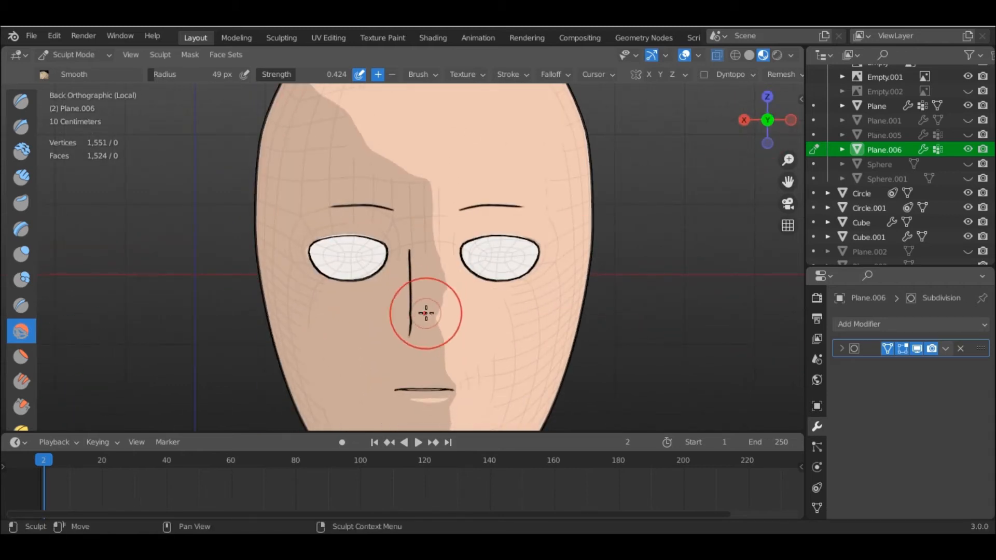
{"action": "scroll", "coordinate": [425, 314], "scroll_direction": "down", "scroll_amount": 1}
{"action": "middle_click_drag", "start_coordinate": [425, 315], "coordinate": [366, 324]}
{"action": "left_click", "coordinate": [758, 124]}
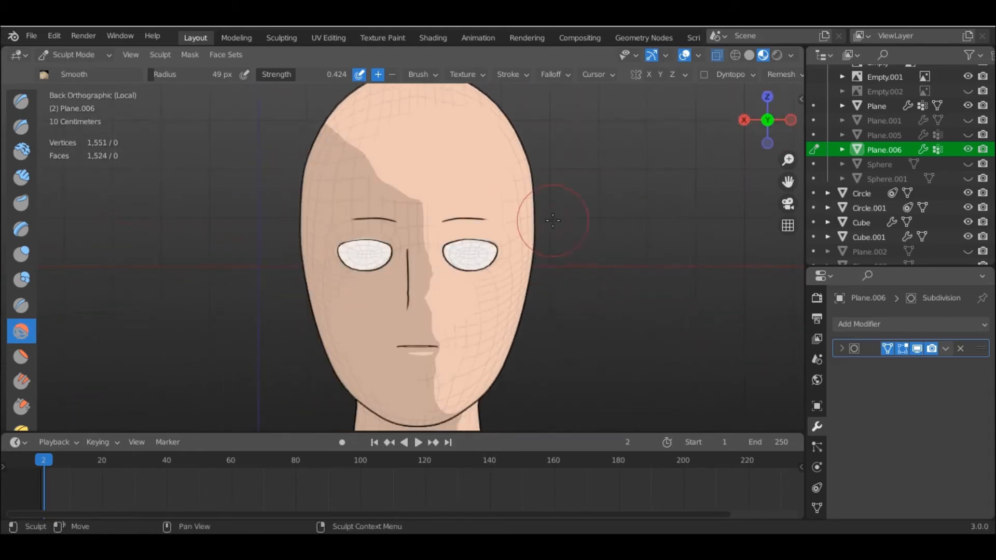
{"action": "scroll", "coordinate": [464, 302], "scroll_direction": "up", "scroll_amount": 2}
{"action": "scroll", "coordinate": [456, 318], "scroll_direction": "down", "scroll_amount": 2}
Rotate the viewport lighting further, hide Plane.006 and leave local view
{"action": "left_click", "coordinate": [791, 55]}
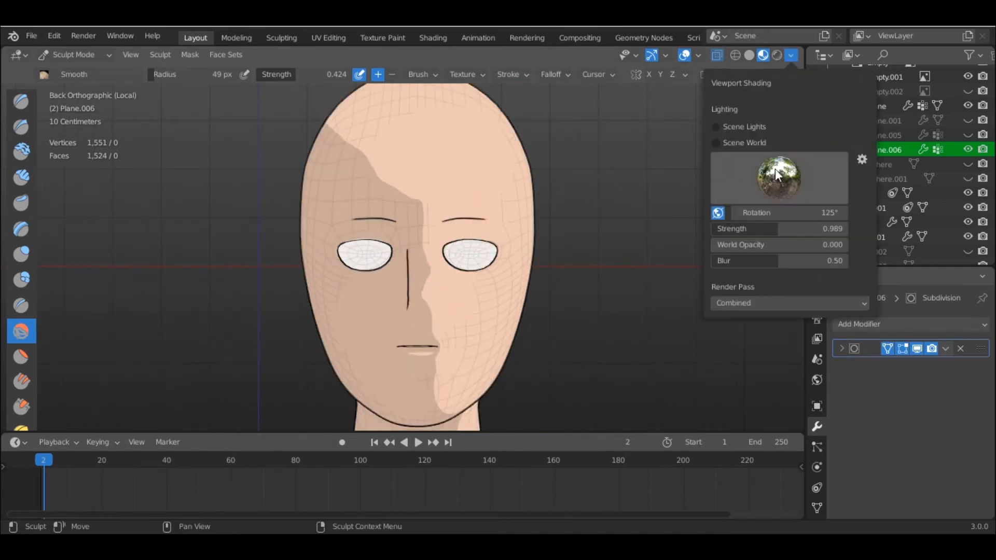
{"action": "left_click_drag", "start_coordinate": [777, 212], "coordinate": [786, 212]}
{"action": "left_click", "coordinate": [790, 55]}
{"action": "scroll", "coordinate": [560, 289], "scroll_direction": "down", "scroll_amount": 2}
{"action": "left_click", "coordinate": [967, 149]}
{"action": "key", "text": "slash"}
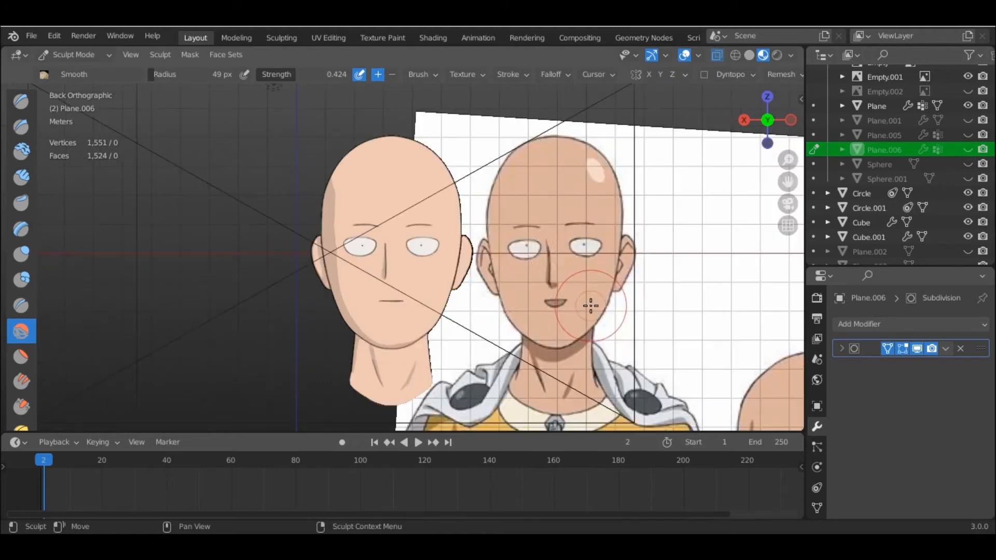
Hide the viewport overlays and set the viewport lighting rotation to 180°
{"action": "left_click", "coordinate": [684, 55]}
{"action": "left_click", "coordinate": [791, 55]}
{"action": "left_click_drag", "start_coordinate": [783, 213], "coordinate": [789, 213]}
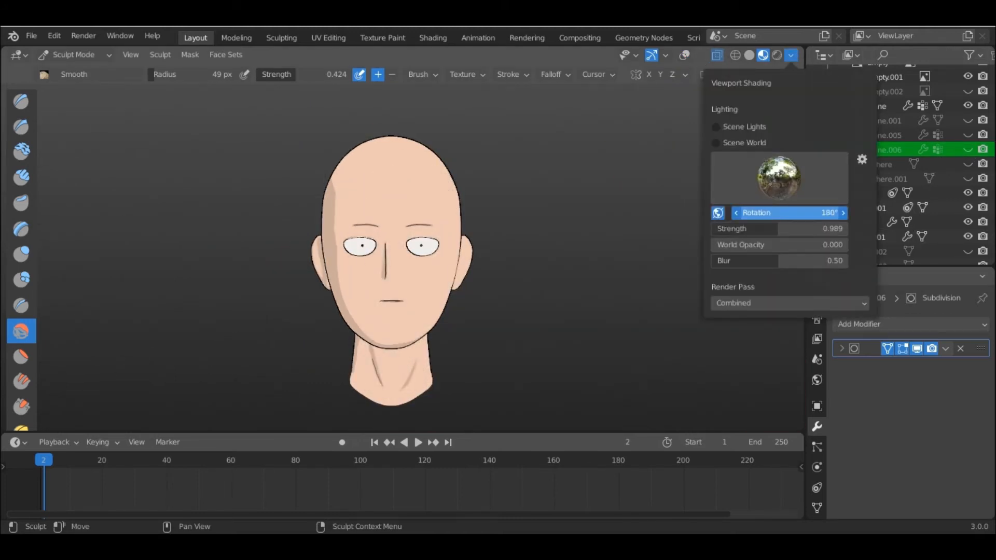
Leave Sculpt Mode, select the original head and open it in Edit Mode
{"action": "left_click", "coordinate": [98, 55]}
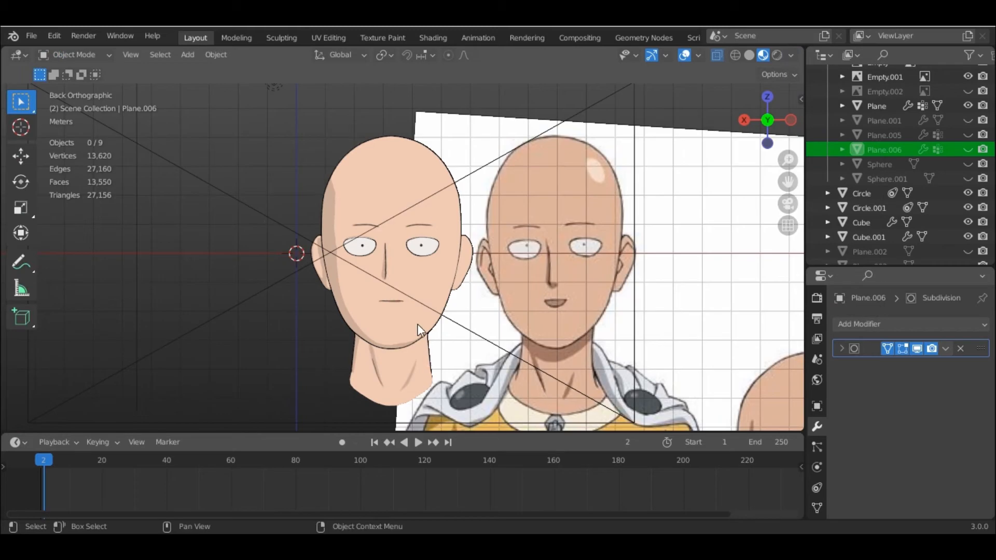
{"action": "left_click", "coordinate": [384, 259]}
{"action": "left_click", "coordinate": [73, 55]}
{"action": "left_click", "coordinate": [74, 87]}
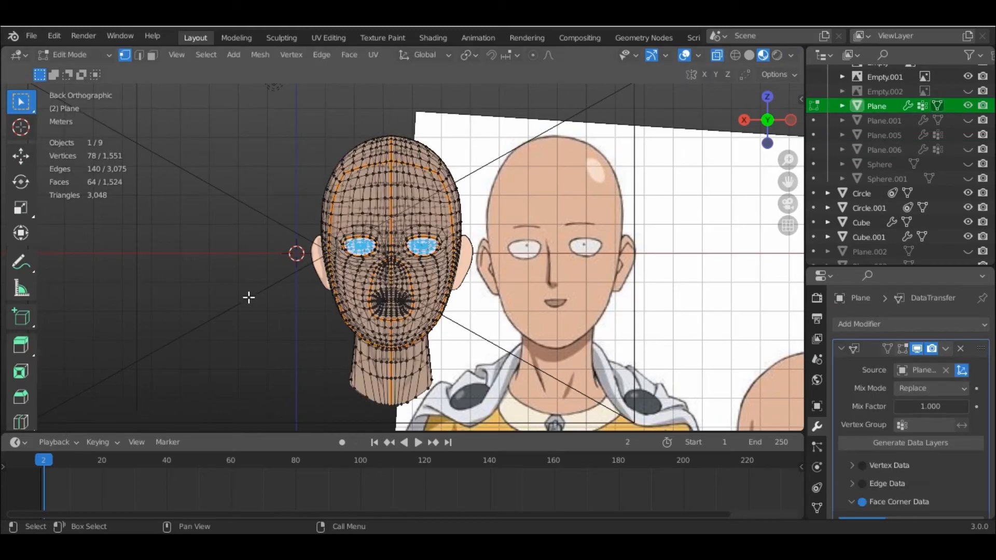
Turn off X-ray, switch to face selection and add the neck faces bounded by the seam to the selection
{"action": "middle_click_drag", "start_coordinate": [309, 306], "coordinate": [94, 244]}
{"action": "key", "text": "alt+z"}
{"action": "scroll", "coordinate": [317, 275], "scroll_direction": "up", "scroll_amount": 3}
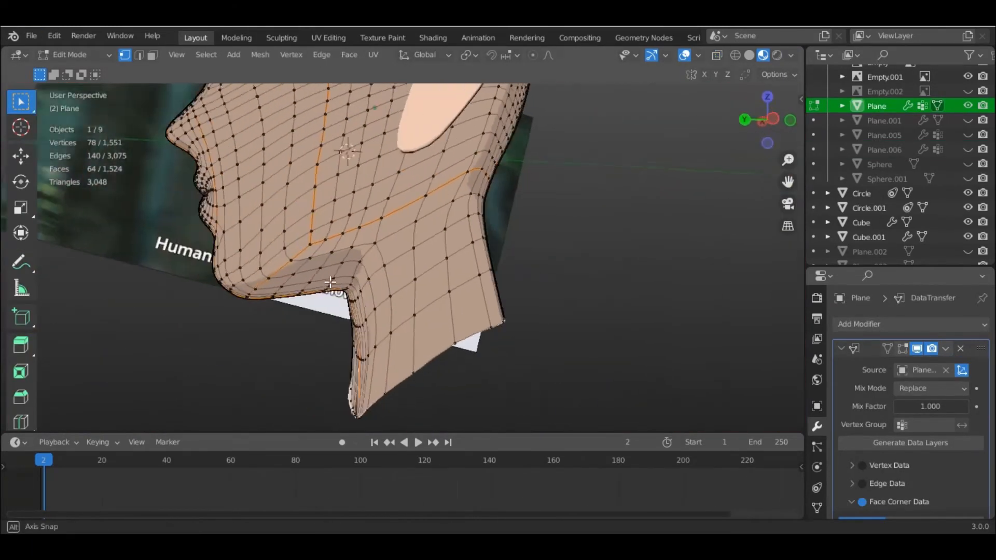
{"action": "key", "text": "3"}
{"action": "middle_click_drag", "start_coordinate": [285, 262], "coordinate": [262, 266]}
{"action": "key", "text": "l"}
{"action": "middle_click_drag", "start_coordinate": [342, 290], "coordinate": [441, 288]}
{"action": "left_click", "coordinate": [757, 115]}
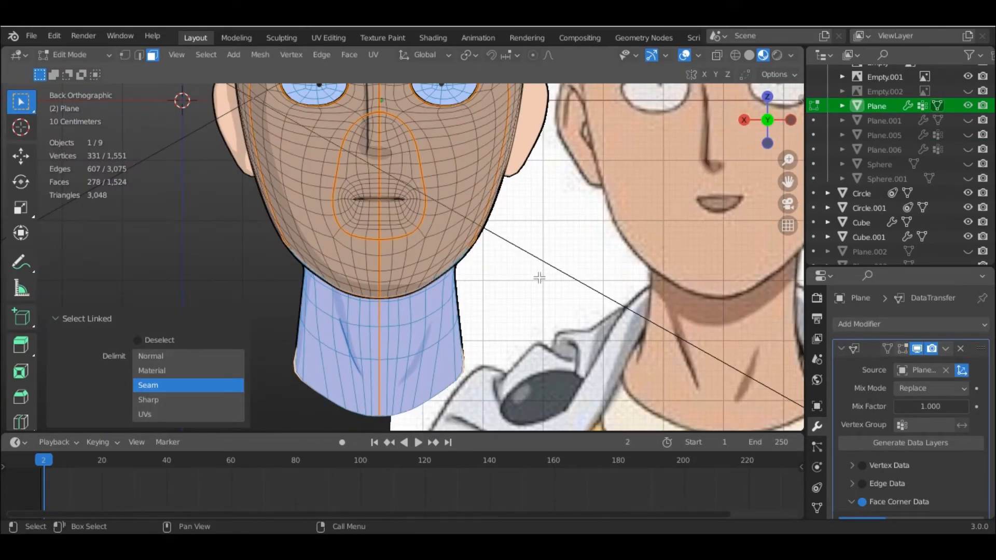
Deselect the uppermost row of neck faces along the jaw seam on one side of the head
{"action": "middle_click_drag", "start_coordinate": [539, 278], "coordinate": [363, 283]}
{"action": "left_click", "coordinate": [303, 256], "text": "shift"}
{"action": "left_click", "coordinate": [332, 248], "text": "shift"}
{"action": "left_click", "coordinate": [374, 235], "text": "shift"}
{"action": "left_click", "coordinate": [430, 196], "text": "shift"}
{"action": "left_click", "coordinate": [456, 185], "text": "shift"}
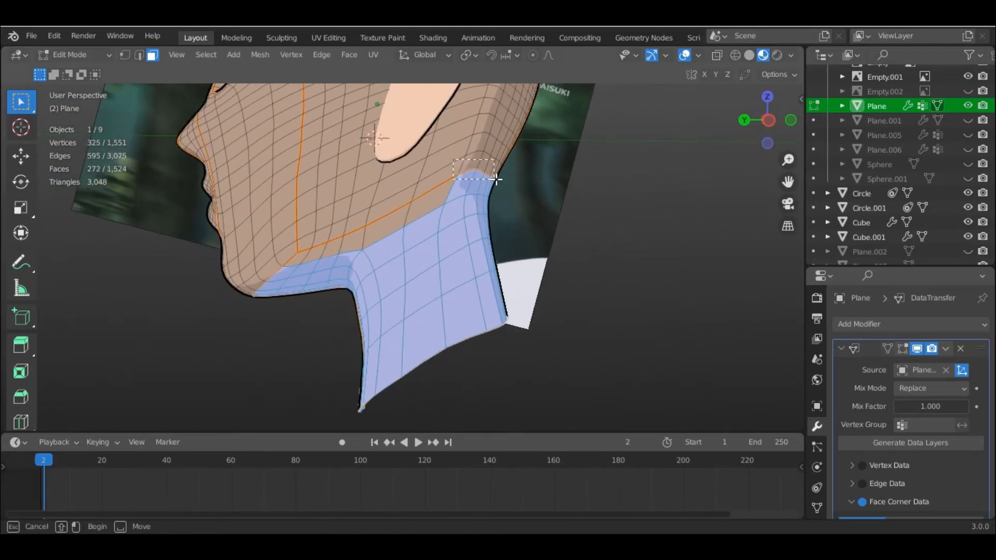
Deselect the matching row of faces below the seam around the back of the neck and the opposite jaw
{"action": "middle_click_drag", "start_coordinate": [495, 178], "coordinate": [389, 183]}
{"action": "left_click", "coordinate": [375, 189], "text": "shift"}
{"action": "left_click", "coordinate": [474, 194], "text": "ctrl"}
{"action": "middle_click_drag", "start_coordinate": [475, 195], "coordinate": [340, 191]}
{"action": "left_click", "coordinate": [389, 214], "text": "ctrl"}
{"action": "left_click", "coordinate": [499, 257], "text": "ctrl"}
{"action": "left_click", "coordinate": [540, 271], "text": "ctrl"}
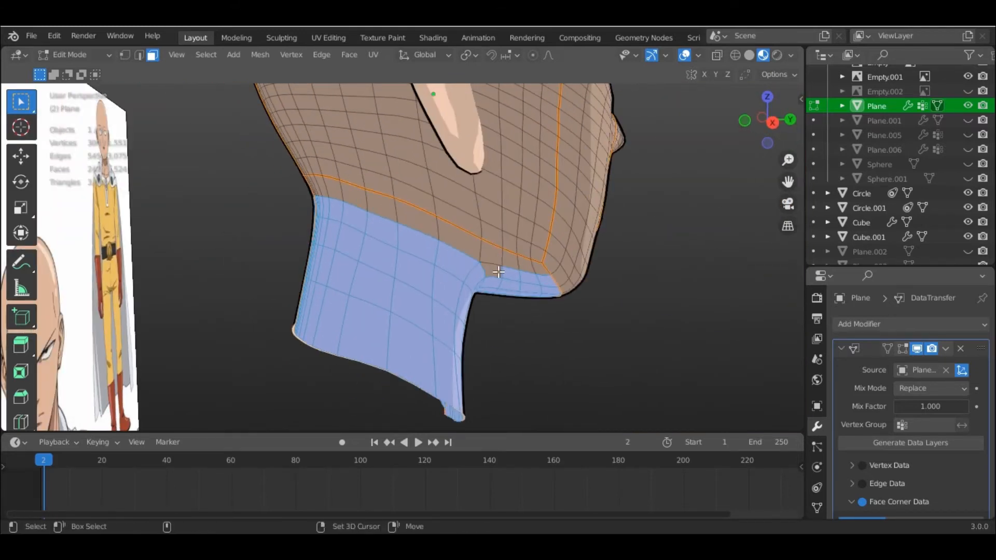
{"action": "middle_click_drag", "start_coordinate": [494, 273], "coordinate": [338, 268]}
{"action": "key", "text": "ctrl+KP_1"}
Make the vertex group named Group active and include the linked eye faces in the selection with the neck
{"action": "left_click", "coordinate": [817, 508]}
{"action": "left_click", "coordinate": [881, 389]}
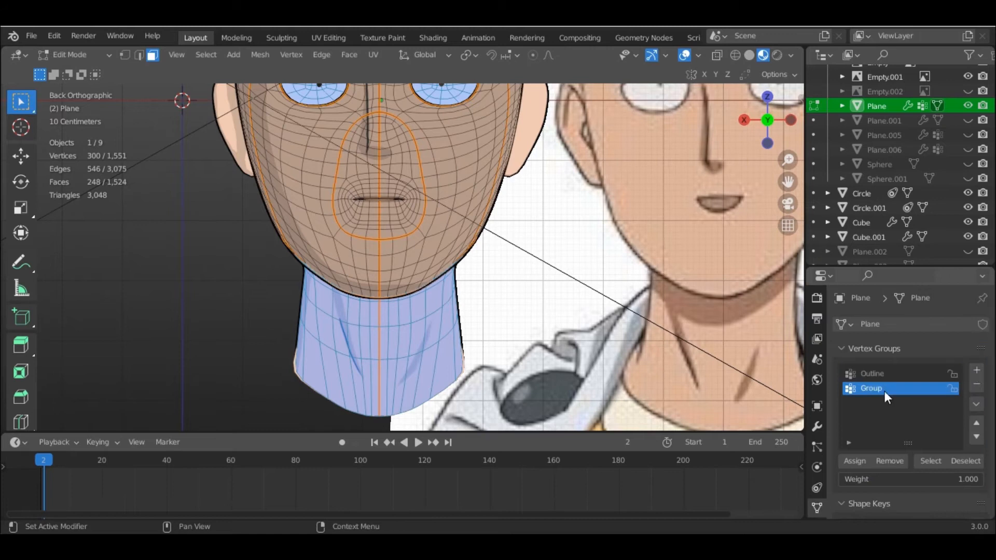
{"action": "key", "text": "Escape"}
{"action": "middle_click_drag", "start_coordinate": [385, 210], "coordinate": [415, 212]}
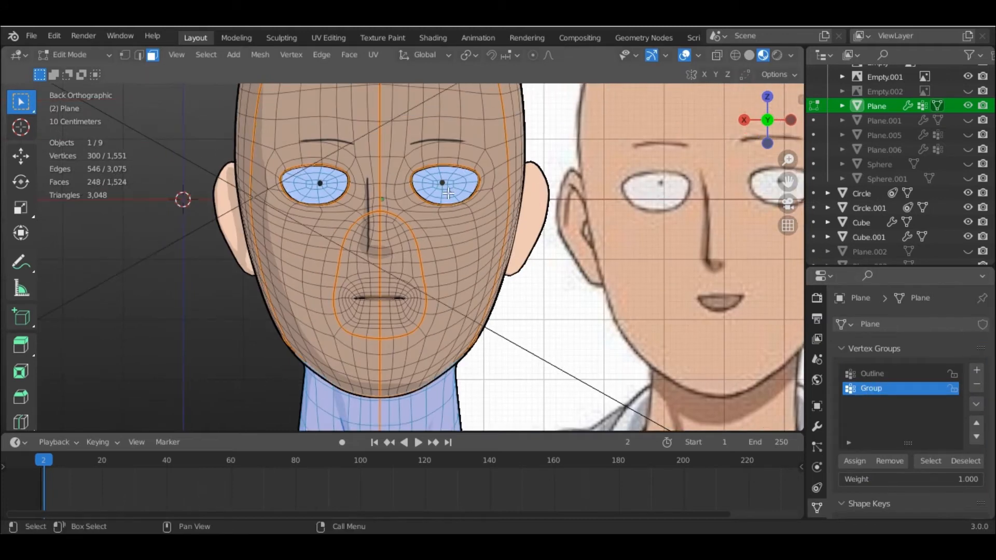
{"action": "key", "text": "l"}
{"action": "scroll", "coordinate": [482, 313], "scroll_direction": "up", "scroll_amount": 6}
{"action": "scroll", "coordinate": [482, 314], "scroll_direction": "down", "scroll_amount": 6}
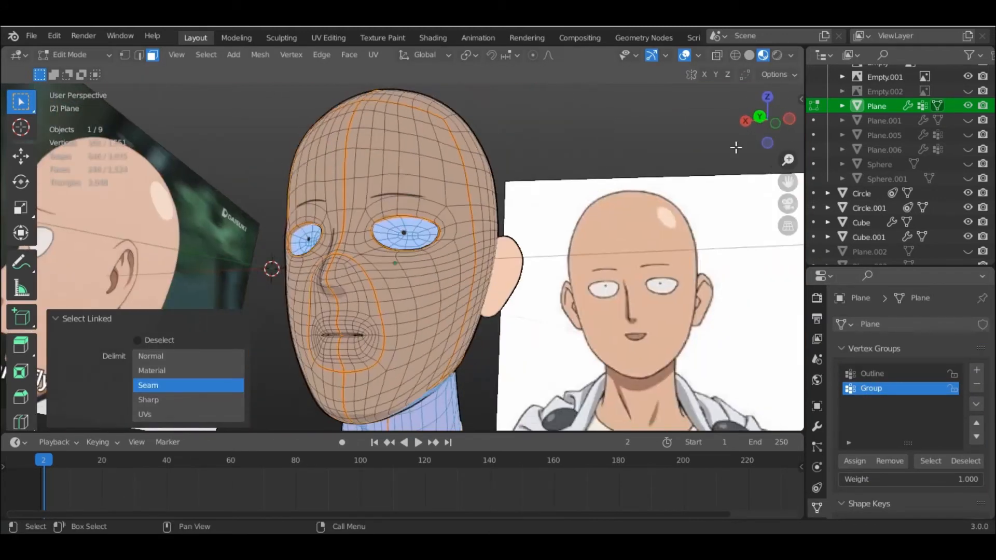
{"action": "key", "text": "ctrl+KP_1"}
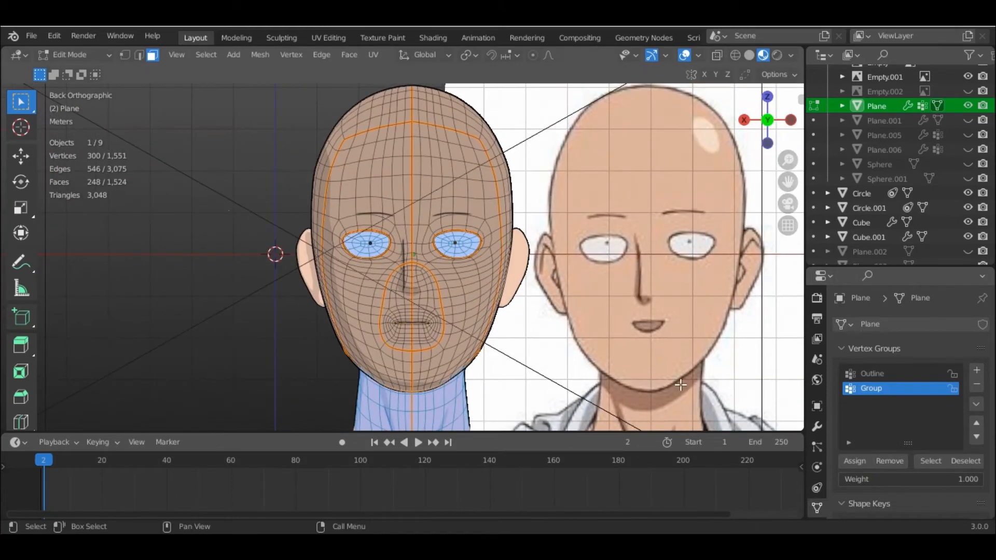
Rename the vertex group named Group as Normals
{"action": "left_click", "coordinate": [817, 426]}
{"action": "left_click", "coordinate": [816, 509]}
{"action": "double_click", "coordinate": [882, 389]}
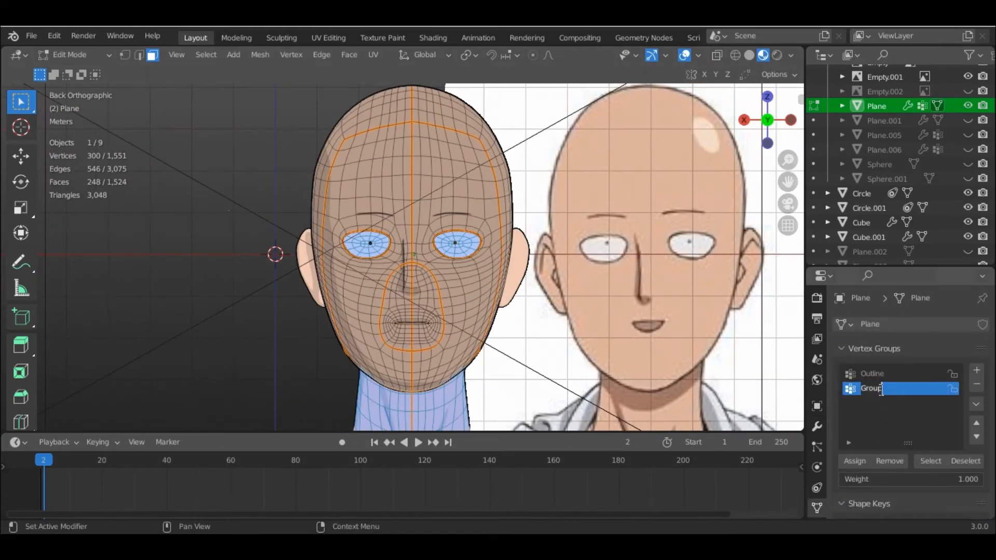
Set the Data Transfer modifier's vertex group to Normals and return to Object Mode with the overlays hidden
{"action": "left_click", "coordinate": [822, 427]}
{"action": "scroll", "coordinate": [889, 450], "scroll_direction": "down", "scroll_amount": 3}
{"action": "scroll", "coordinate": [889, 450], "scroll_direction": "up", "scroll_amount": 1}
{"action": "left_click", "coordinate": [923, 363]}
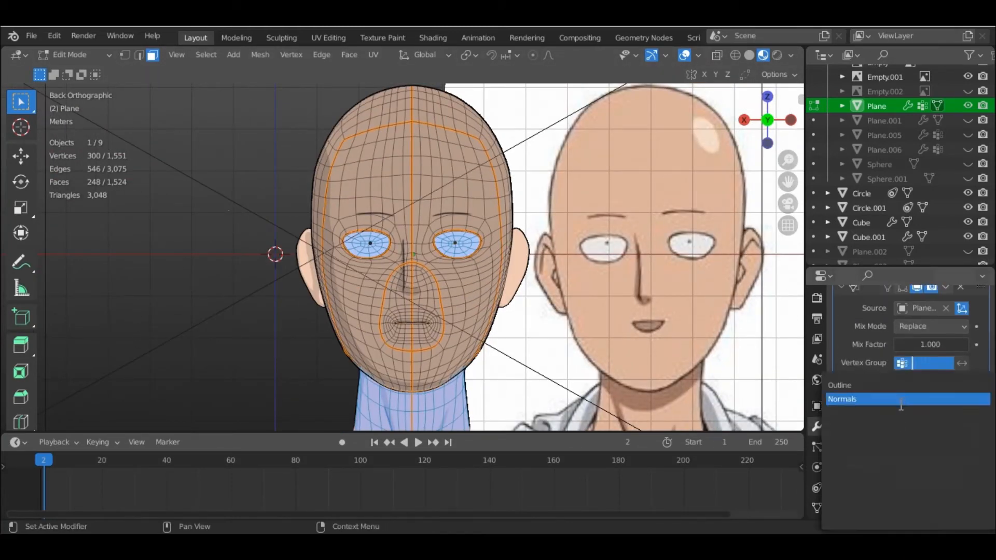
{"action": "left_click", "coordinate": [901, 399]}
{"action": "key", "text": "Tab"}
{"action": "key", "text": "shift+alt+z"}
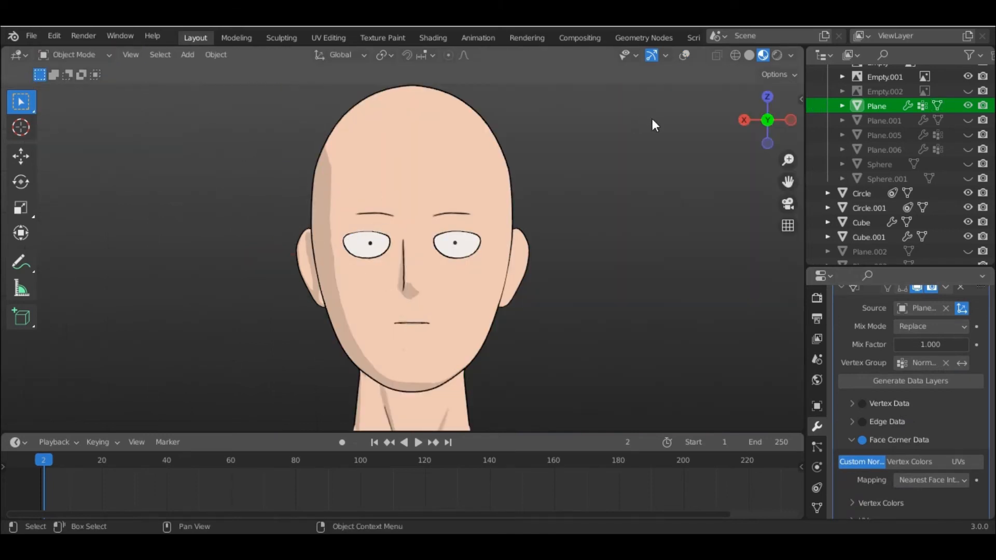
Rotate the viewport lighting around the head to examine the toon shading from different light directions
{"action": "mouse_move", "coordinate": [652, 118]}
{"action": "middle_mouse_down"}
{"action": "mouse_move", "coordinate": [586, 329]}
{"action": "mouse_move", "coordinate": [664, 177]}
{"action": "mouse_move", "coordinate": [705, 134]}
{"action": "middle_mouse_up"}
{"action": "left_click", "coordinate": [790, 55]}
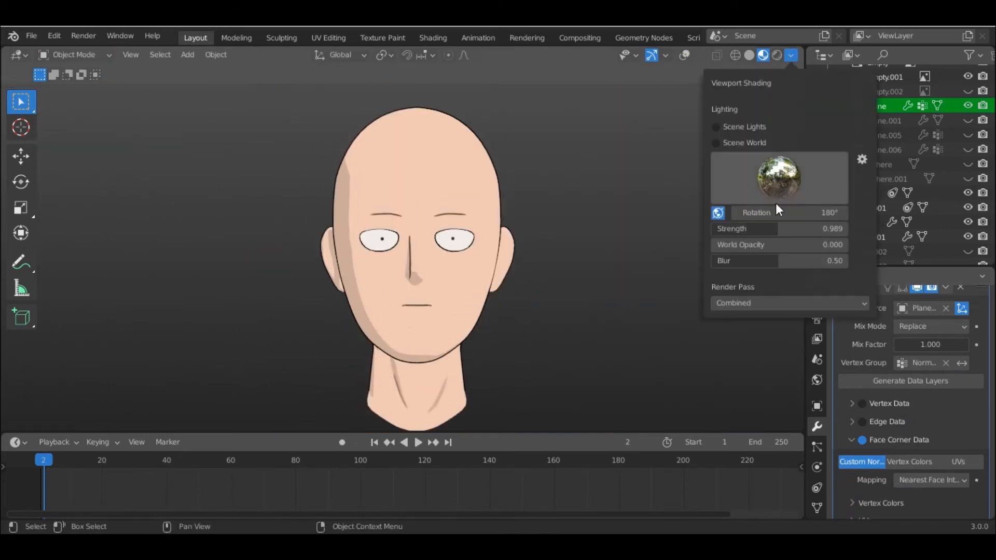
{"action": "left_click_drag", "start_coordinate": [777, 212], "coordinate": [721, 213]}
{"action": "left_click", "coordinate": [791, 55]}
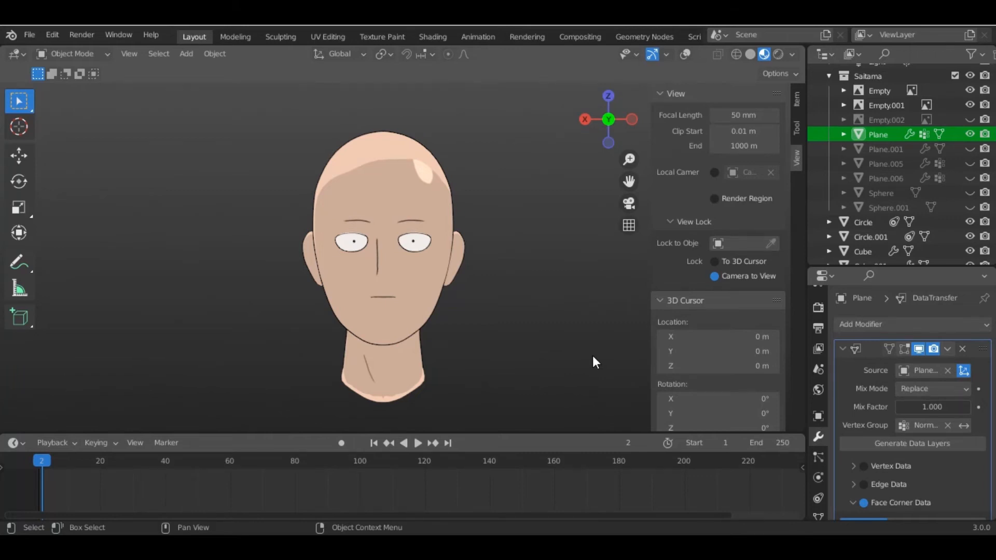
Apply the Data Transfer modifier on the head and enter Edit Mode
{"action": "key", "text": "n"}
{"action": "left_click", "coordinate": [949, 348]}
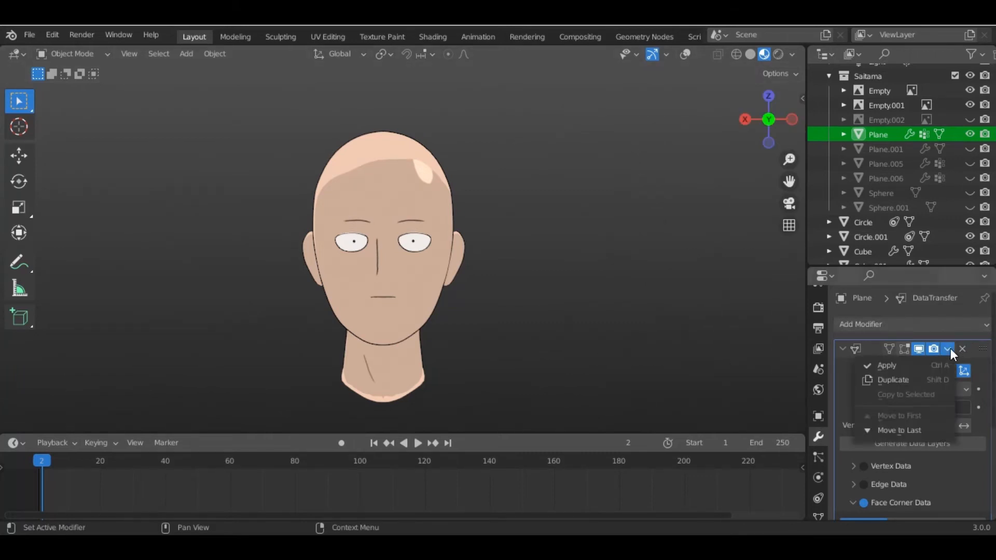
{"action": "left_click", "coordinate": [923, 365]}
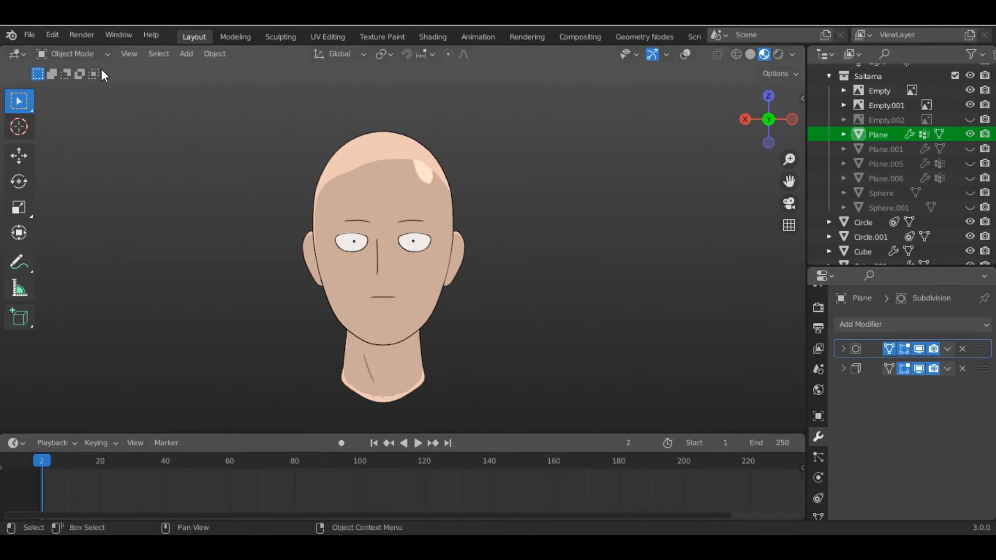
{"action": "left_click", "coordinate": [85, 58]}
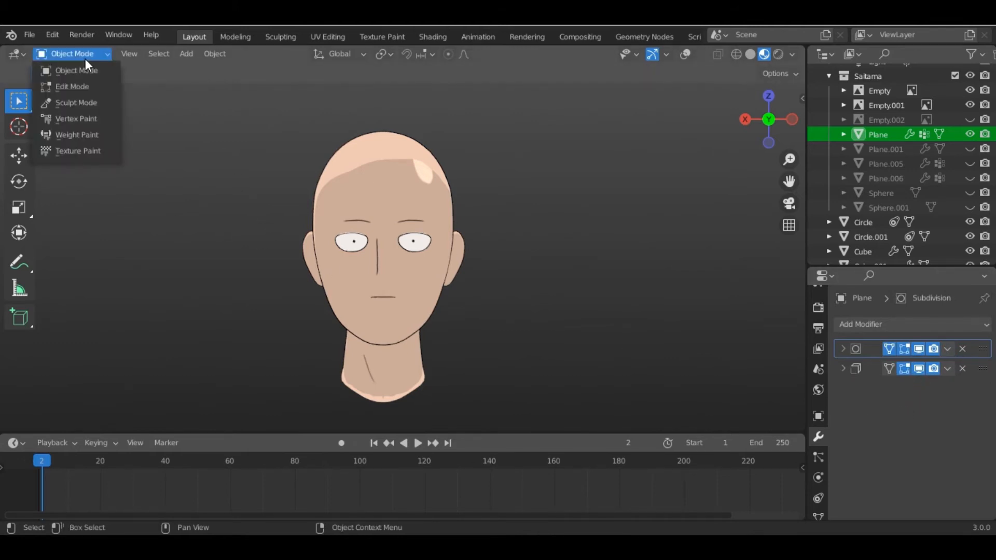
{"action": "left_click", "coordinate": [92, 88]}
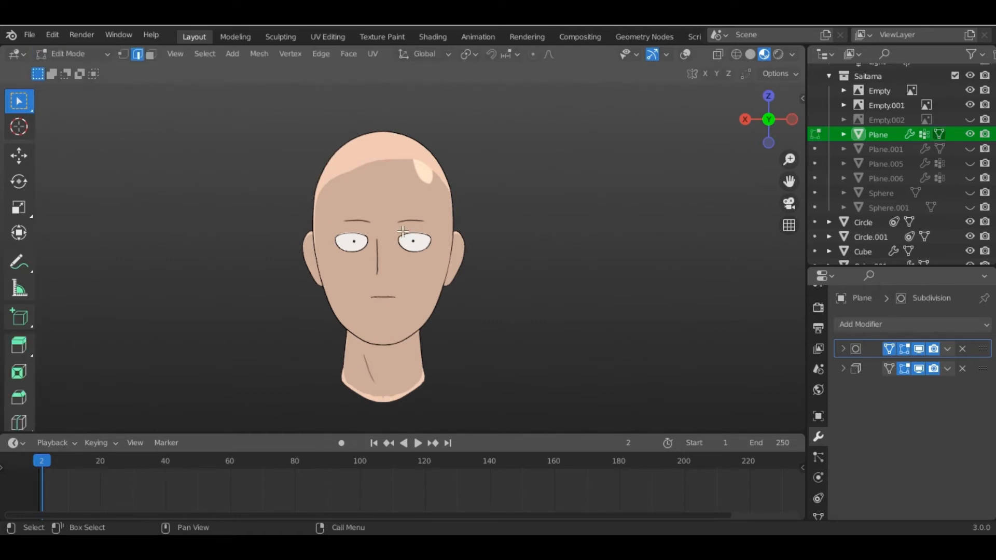
Show the overlays and select the two vertical edge loops running through the eyes, one on each half of the head
{"action": "key", "text": "shift+alt+z"}
{"action": "scroll", "coordinate": [429, 227], "scroll_direction": "up", "scroll_amount": 4}
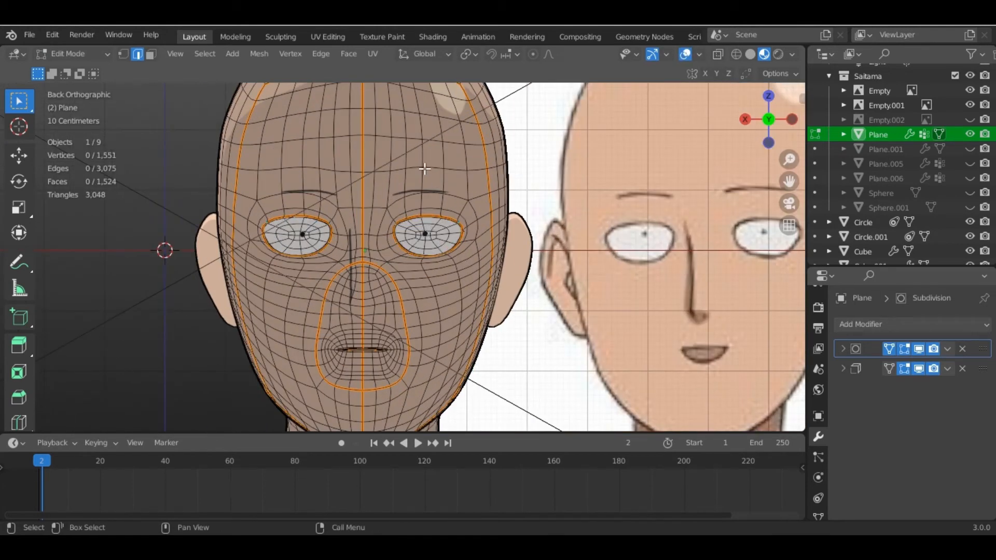
{"action": "scroll", "coordinate": [429, 217], "scroll_direction": "down", "scroll_amount": 4}
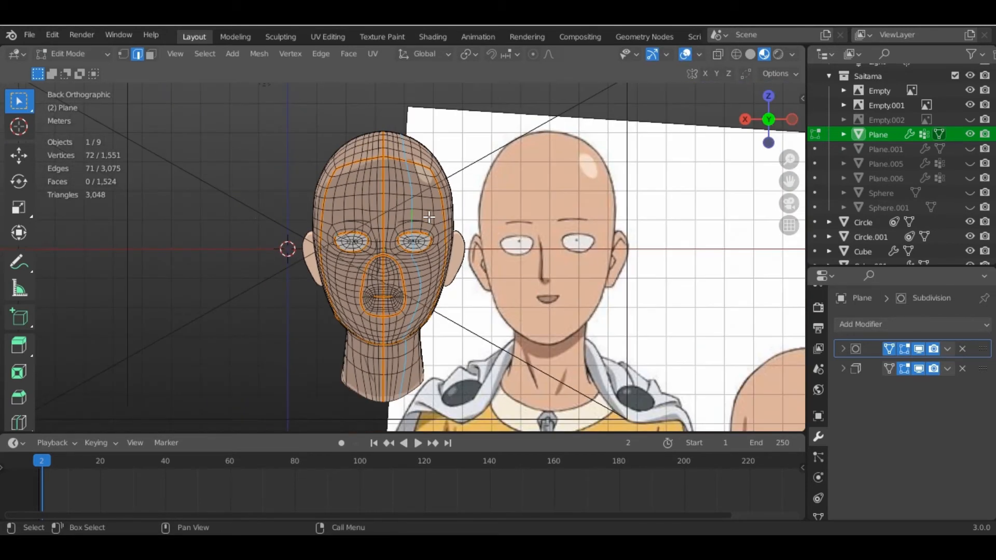
{"action": "scroll", "coordinate": [441, 284], "scroll_direction": "up", "scroll_amount": 1}
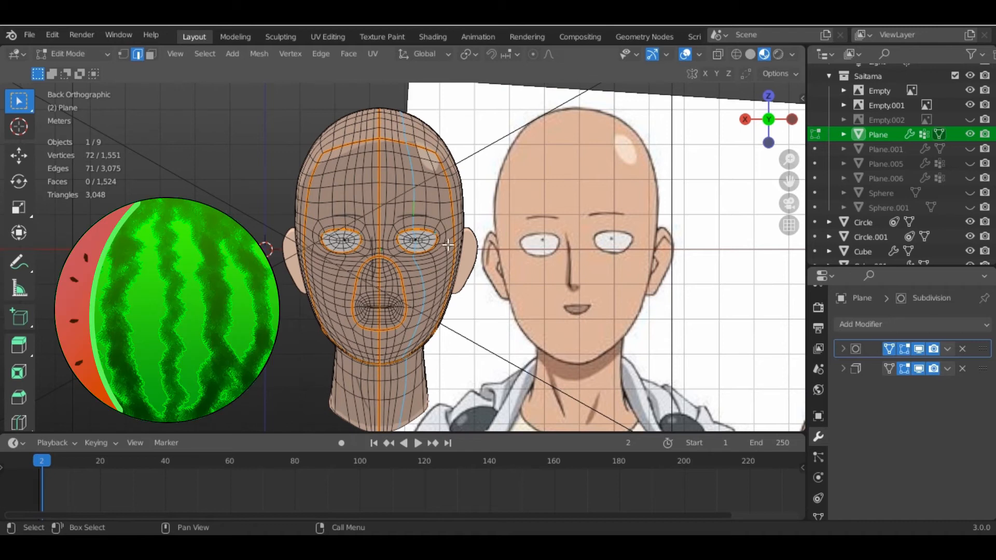
{"action": "left_click", "coordinate": [333, 193], "text": "alt+shift"}
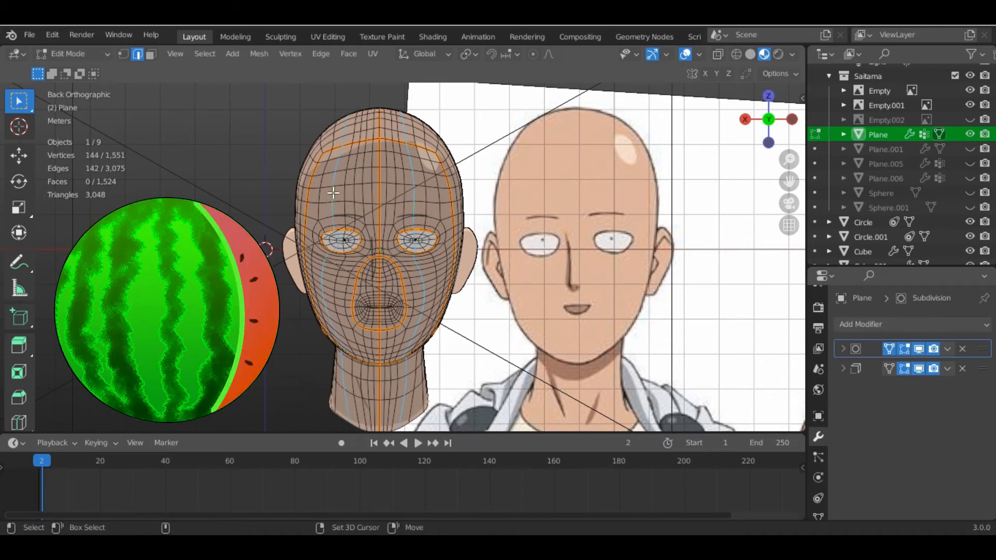
{"action": "middle_click_drag", "start_coordinate": [461, 244], "coordinate": [342, 267]}
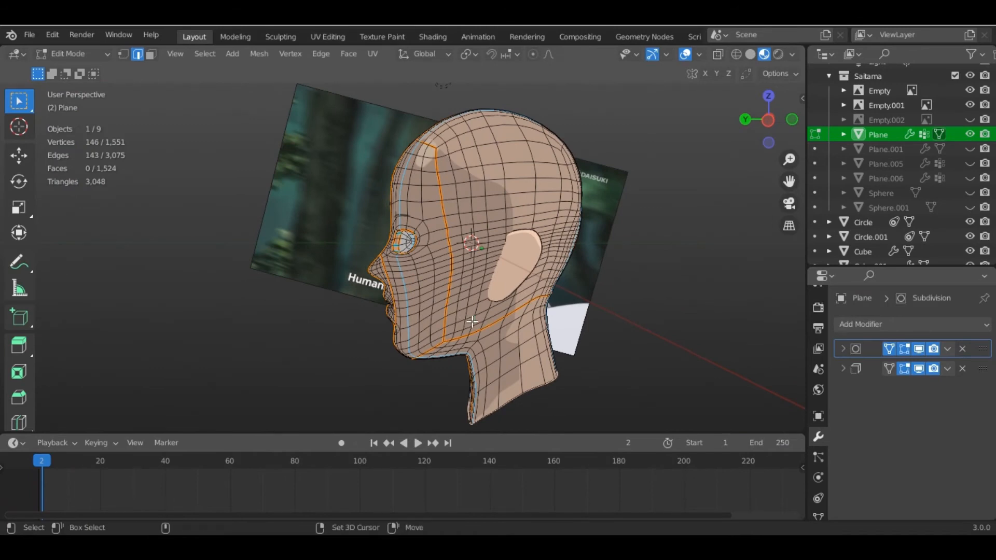
Add the edge loop running over the head and down in front of the ears to the selection
{"action": "middle_click_drag", "start_coordinate": [425, 232], "coordinate": [425, 259]}
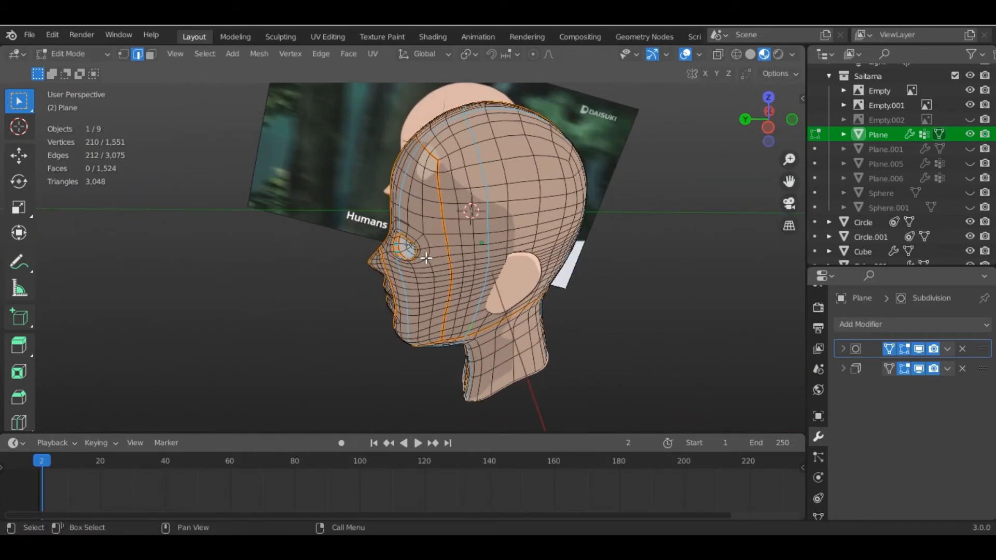
{"action": "left_click", "coordinate": [461, 229], "text": "alt+shift"}
{"action": "mouse_move", "coordinate": [474, 198]}
{"action": "middle_mouse_down"}
{"action": "mouse_move", "coordinate": [353, 162]}
{"action": "mouse_move", "coordinate": [480, 182]}
{"action": "middle_mouse_up"}
{"action": "scroll", "coordinate": [487, 291], "scroll_direction": "up", "scroll_amount": 1}
{"action": "left_click_drag", "start_coordinate": [491, 327], "coordinate": [504, 351], "text": "ctrl"}
{"action": "middle_click_drag", "start_coordinate": [499, 346], "coordinate": [280, 275]}
{"action": "left_click", "coordinate": [495, 363], "text": "alt+shift"}
Hide the Empty and Empty.001 reference images and mark the selected edge loops as seams
{"action": "left_click", "coordinate": [749, 128]}
{"action": "left_click", "coordinate": [969, 104]}
{"action": "left_click", "coordinate": [970, 90]}
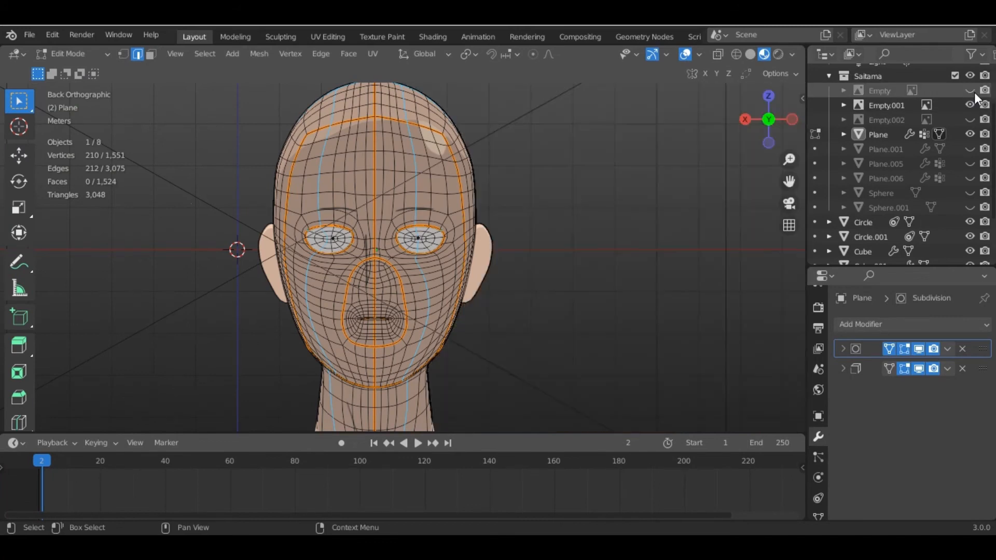
{"action": "middle_click_drag", "start_coordinate": [362, 305], "coordinate": [414, 327], "text": "shift"}
{"action": "right_click", "coordinate": [414, 328]}
{"action": "left_click", "coordinate": [414, 328]}
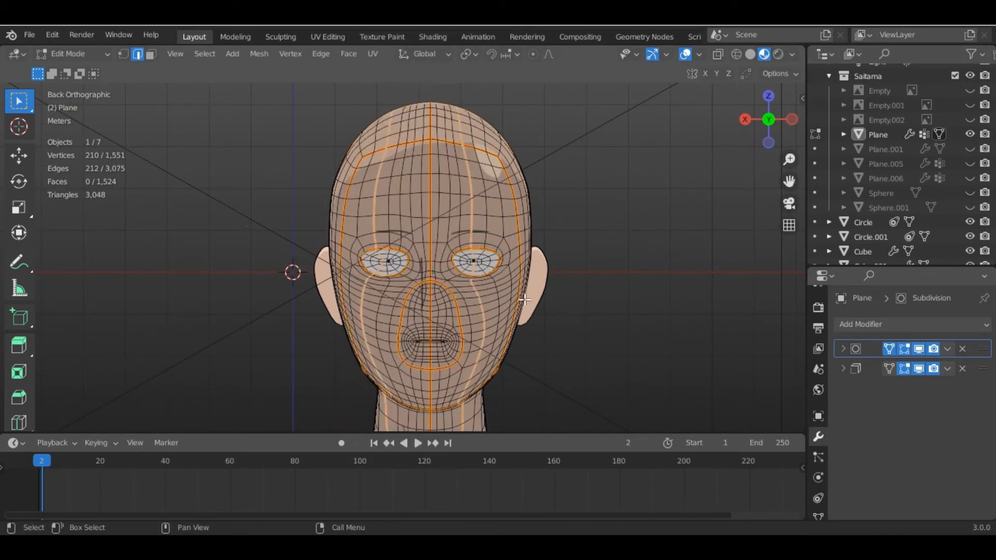
Return to Object Mode, enable the 3D View: Abnormal add-on in the preferences, and show its tools
{"action": "middle_click_drag", "start_coordinate": [554, 270], "coordinate": [533, 216], "text": "shift"}
{"action": "left_click", "coordinate": [96, 54]}
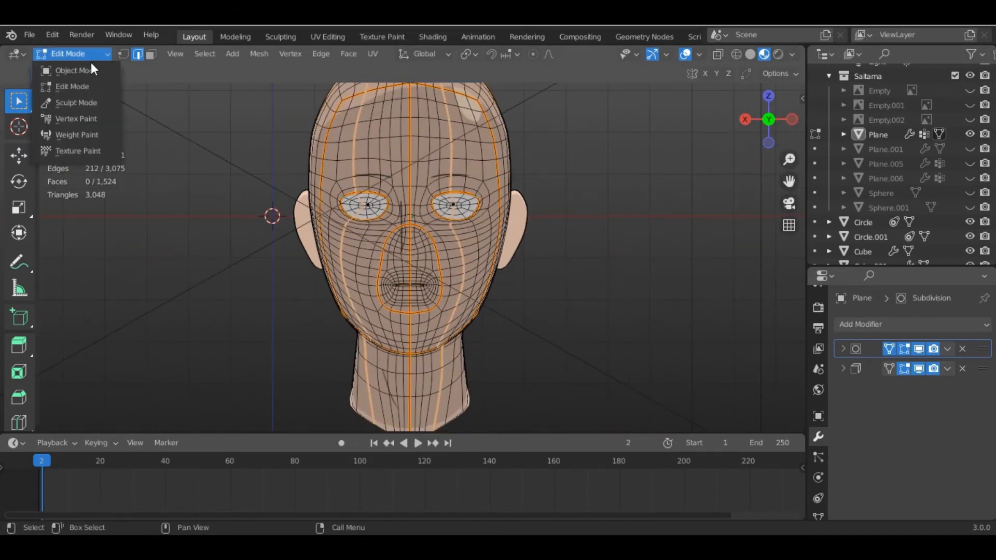
{"action": "left_click", "coordinate": [93, 70]}
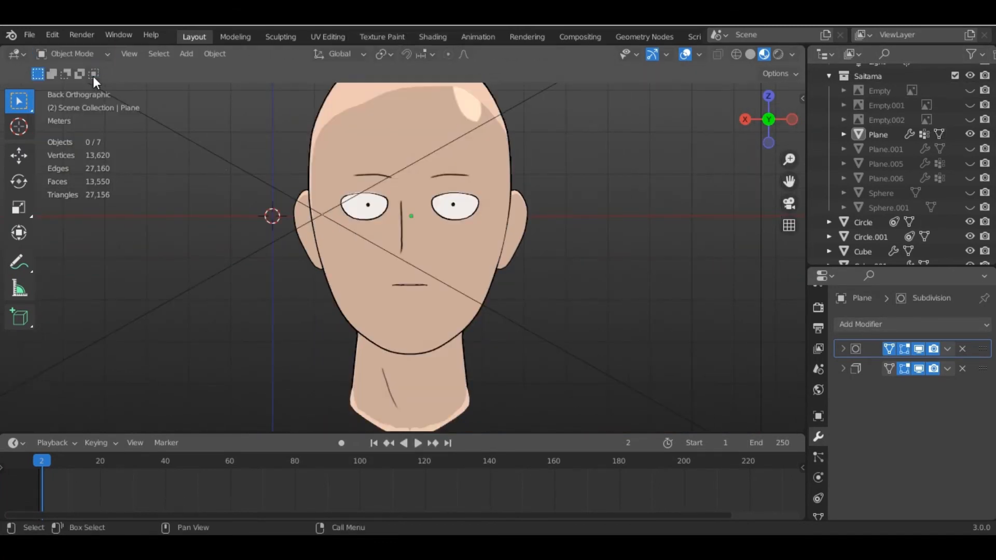
{"action": "left_click", "coordinate": [51, 35]}
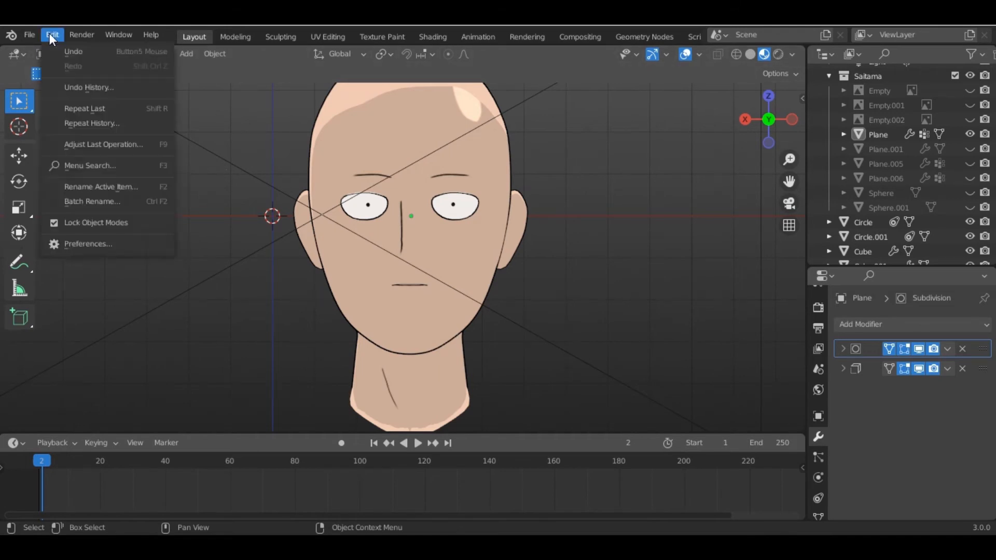
{"action": "left_click", "coordinate": [100, 238]}
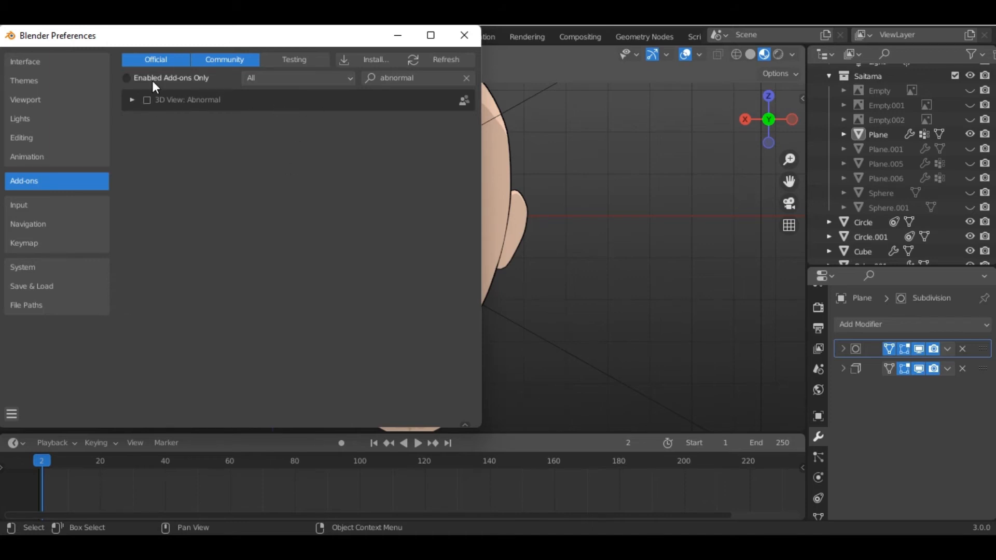
{"action": "left_click", "coordinate": [147, 101]}
{"action": "left_click", "coordinate": [468, 39]}
{"action": "key", "text": "n"}
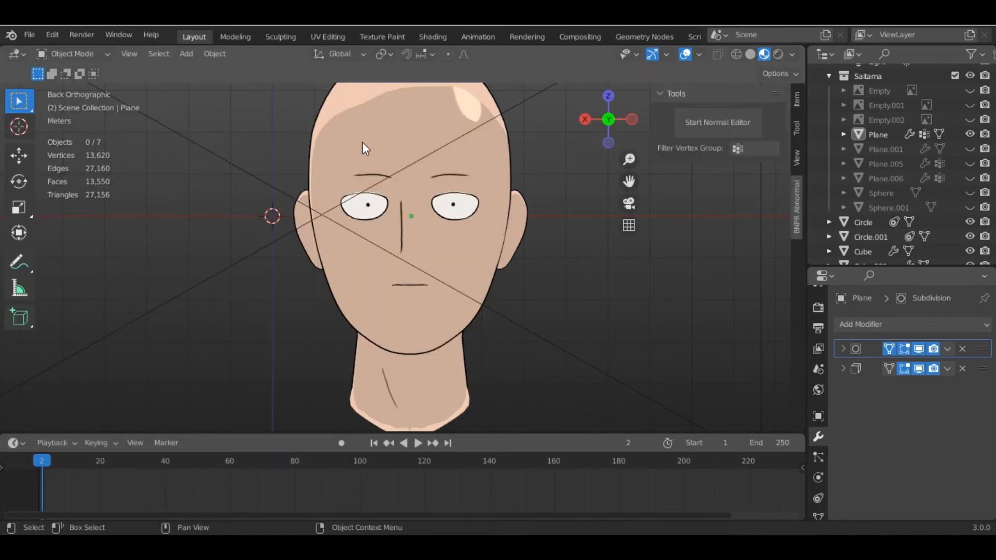
Select the seam-bounded face strips on the head's -X side of the centre line and start the normal editor on them
{"action": "left_click", "coordinate": [382, 127]}
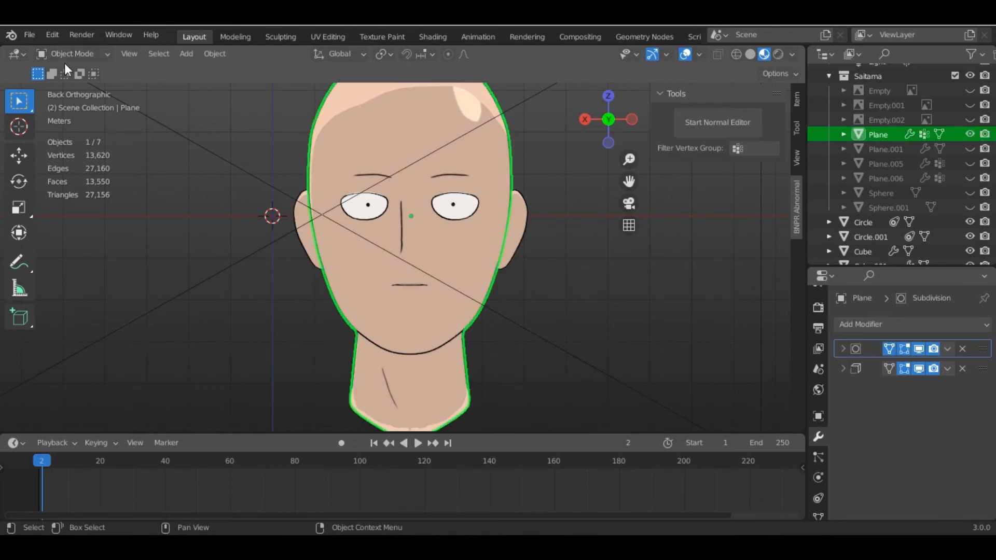
{"action": "left_click", "coordinate": [66, 53]}
{"action": "left_click", "coordinate": [73, 84]}
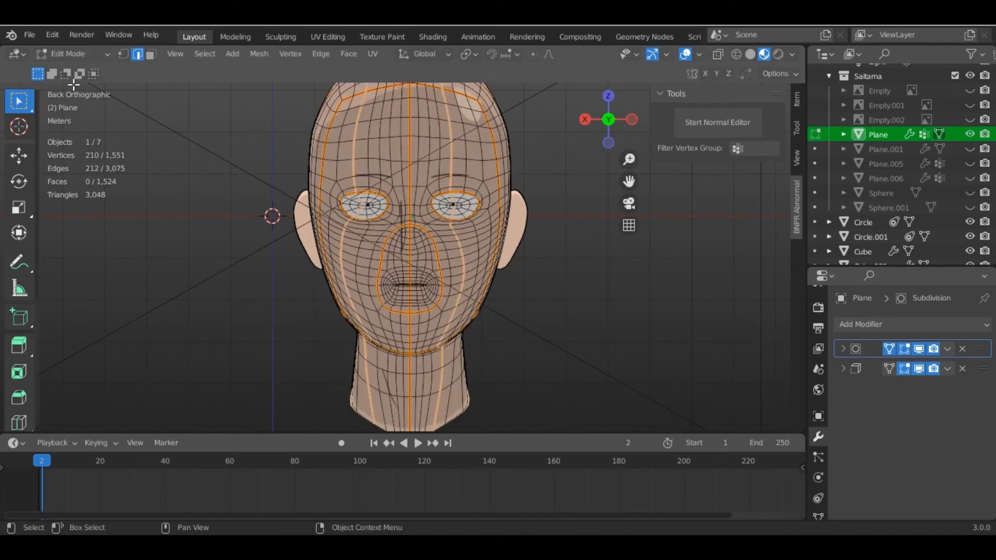
{"action": "left_click", "coordinate": [151, 54]}
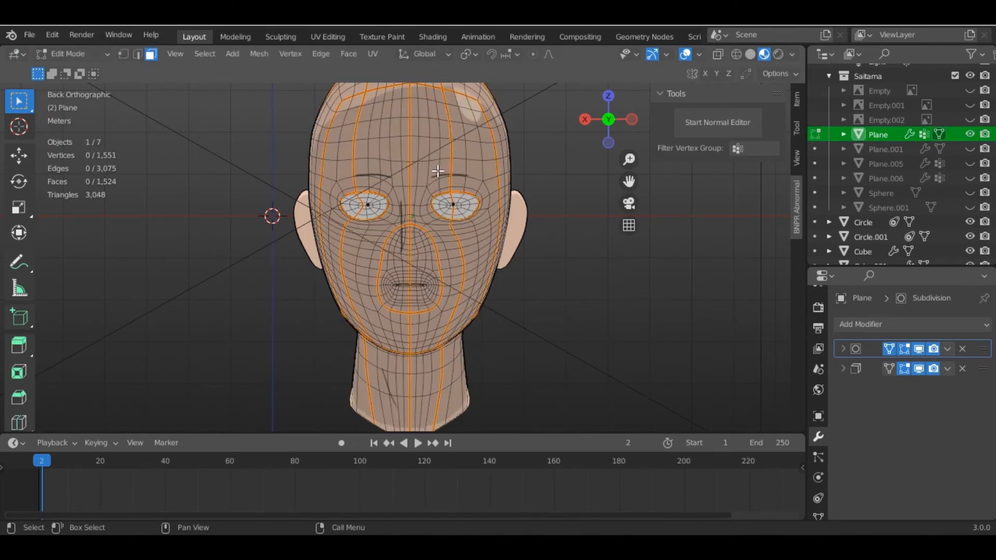
{"action": "key", "text": "l"}
{"action": "scroll", "coordinate": [419, 197], "scroll_direction": "up", "scroll_amount": 3, "text": "shift"}
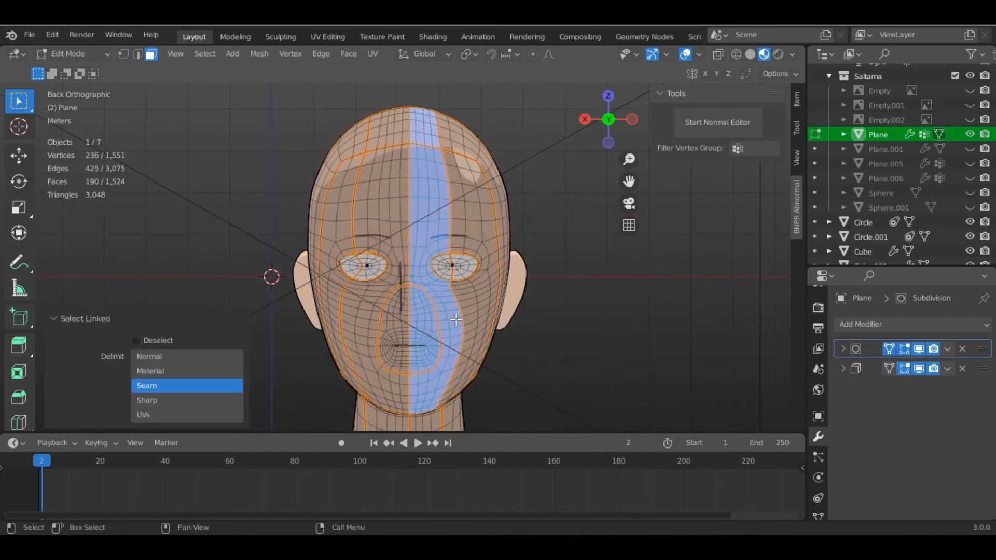
{"action": "scroll", "coordinate": [456, 319], "scroll_direction": "down", "scroll_amount": 5, "text": "shift"}
{"action": "key", "text": "l"}
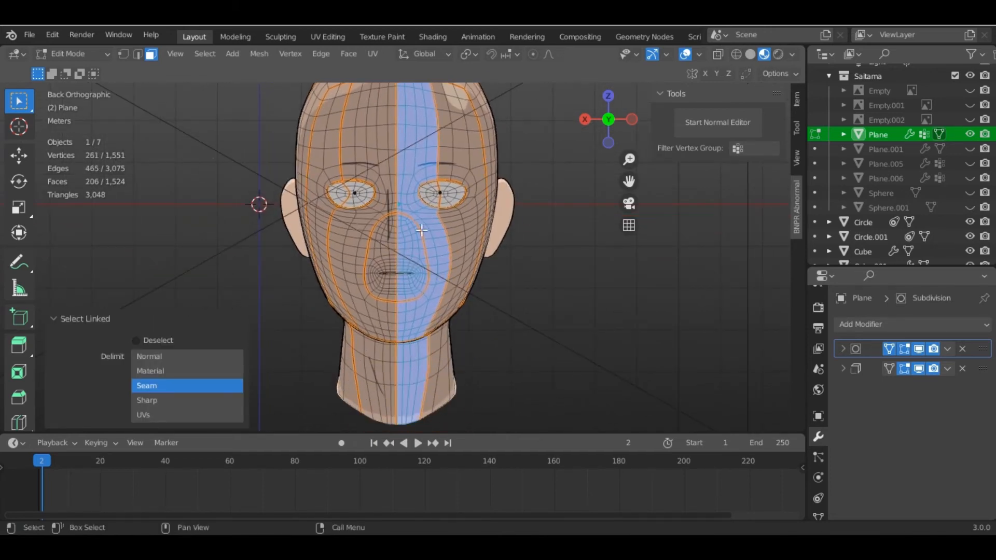
{"action": "left_click", "coordinate": [712, 122]}
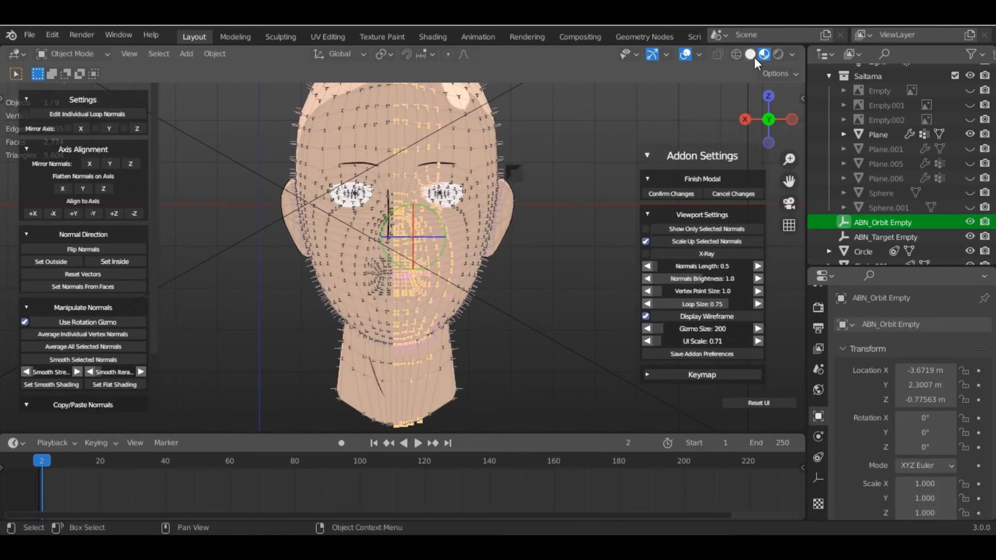
Try to align the selected strip's normals to the -Y axis and rotate them slightly about Z
{"action": "left_click", "coordinate": [96, 211]}
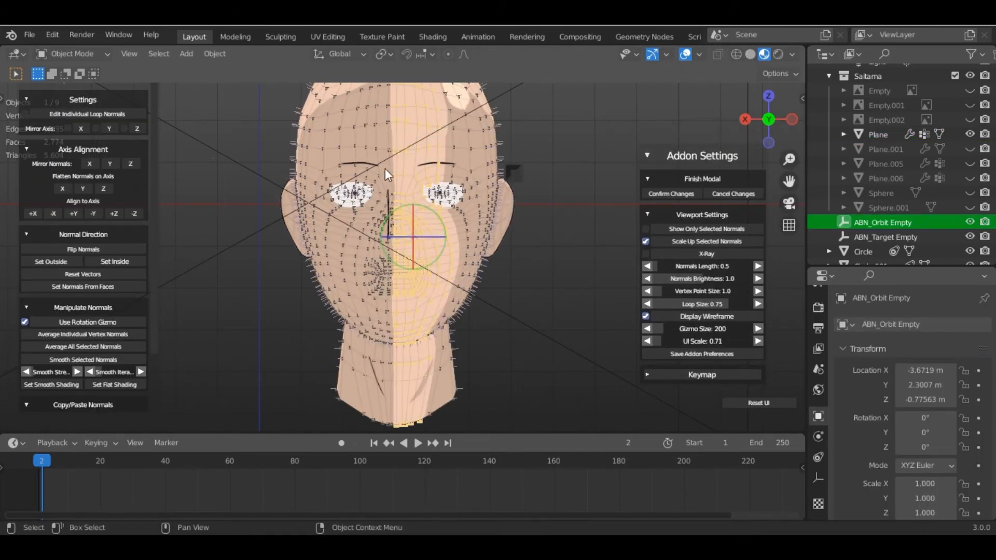
{"action": "mouse_move", "coordinate": [384, 168]}
{"action": "middle_mouse_down"}
{"action": "mouse_move", "coordinate": [395, 206]}
{"action": "mouse_move", "coordinate": [248, 251]}
{"action": "mouse_move", "coordinate": [462, 214]}
{"action": "mouse_move", "coordinate": [347, 200]}
{"action": "mouse_move", "coordinate": [423, 222]}
{"action": "mouse_move", "coordinate": [443, 189]}
{"action": "mouse_move", "coordinate": [452, 264]}
{"action": "middle_mouse_up"}
{"action": "scroll", "coordinate": [452, 264], "scroll_direction": "up", "scroll_amount": 4}
{"action": "left_click", "coordinate": [750, 54]}
{"action": "scroll", "coordinate": [457, 360], "scroll_direction": "up", "scroll_amount": 1}
{"action": "scroll", "coordinate": [468, 314], "scroll_direction": "up", "scroll_amount": 3}
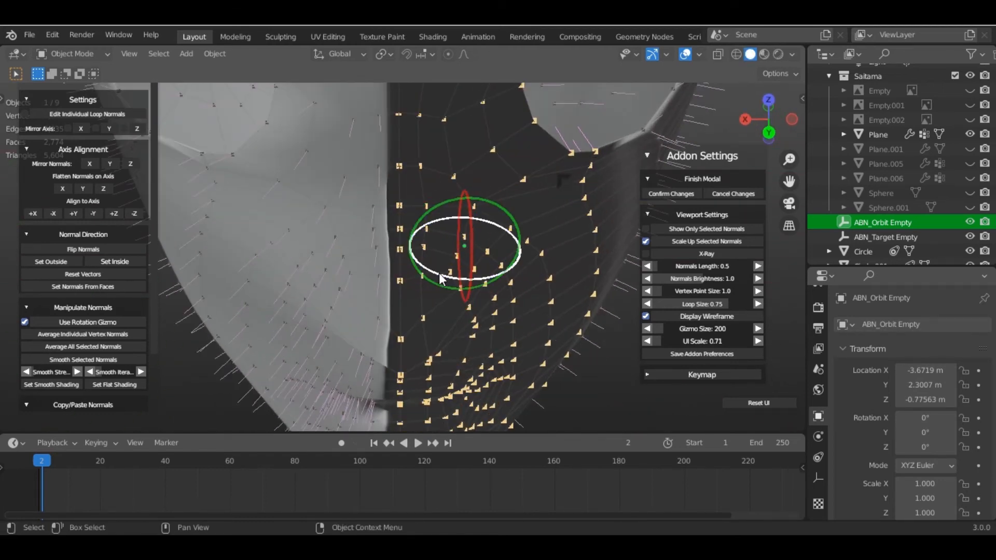
{"action": "left_click_drag", "start_coordinate": [439, 274], "coordinate": [460, 277]}
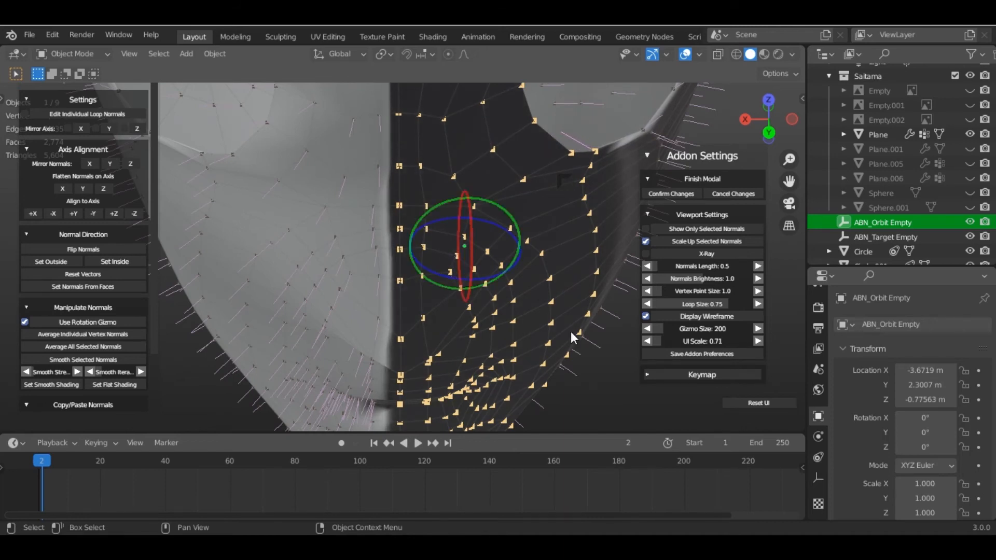
{"action": "middle_click_drag", "start_coordinate": [570, 331], "coordinate": [515, 288]}
{"action": "scroll", "coordinate": [517, 289], "scroll_direction": "down", "scroll_amount": 6}
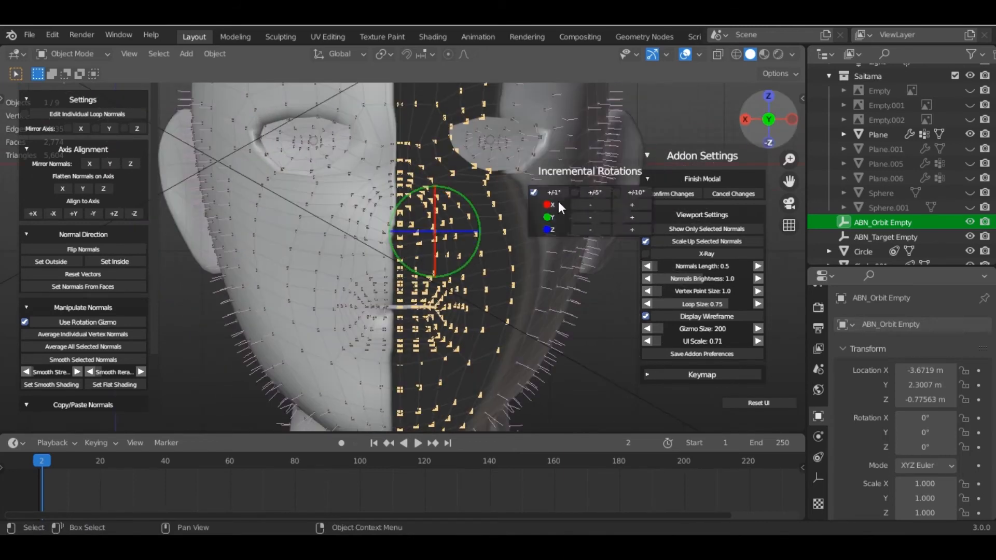
{"action": "left_click", "coordinate": [764, 53]}
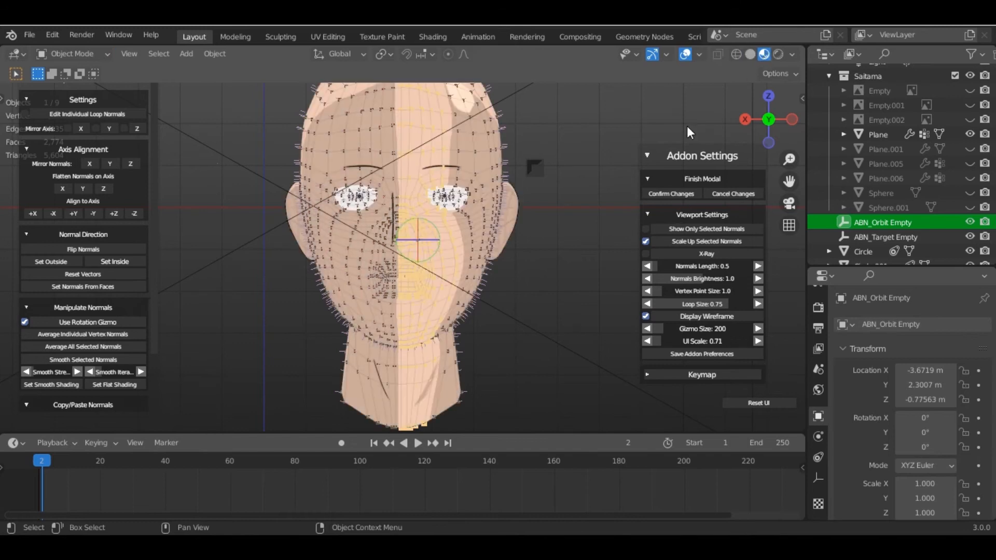
Rotate the viewport lighting and align the selected strip's normals to the +Y axis
{"action": "left_click", "coordinate": [792, 54]}
{"action": "left_click_drag", "start_coordinate": [778, 212], "coordinate": [633, 212]}
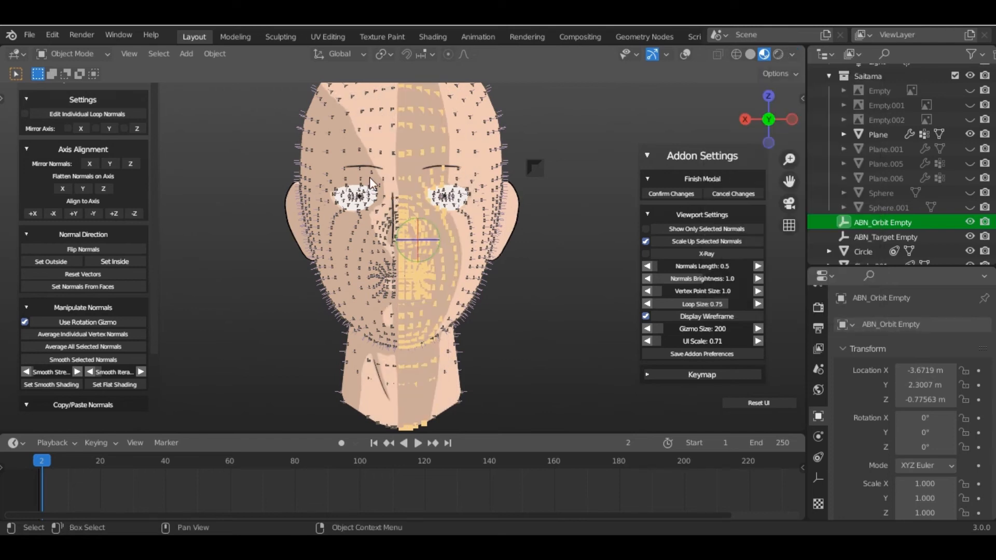
{"action": "left_click", "coordinate": [79, 216]}
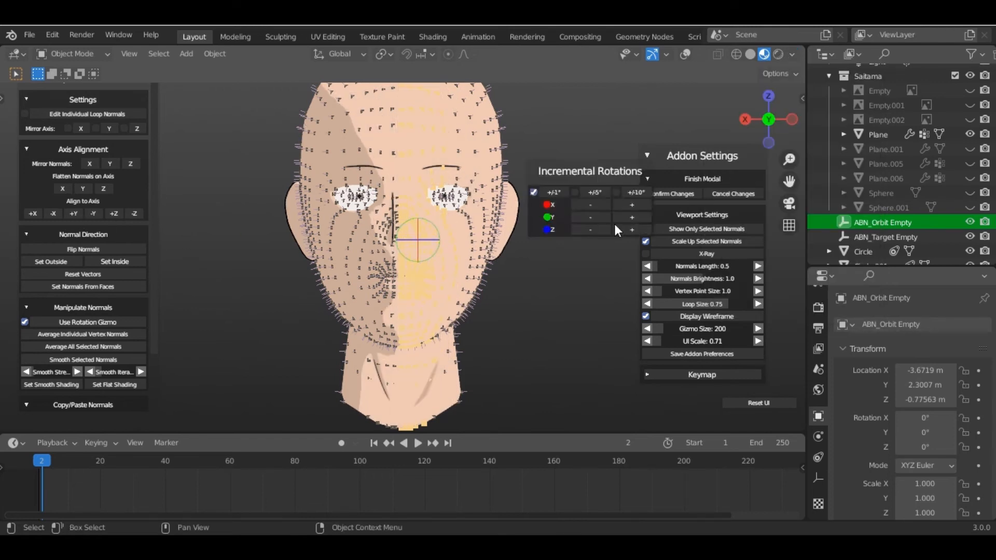
Rotate the selected strip's normals slightly about the Z axis in Solid shading
{"action": "scroll", "coordinate": [456, 239], "scroll_direction": "up", "scroll_amount": 3}
{"action": "scroll", "coordinate": [461, 280], "scroll_direction": "up", "scroll_amount": 3}
{"action": "mouse_move", "coordinate": [455, 238]}
{"action": "middle_mouse_down"}
{"action": "mouse_move", "coordinate": [461, 281]}
{"action": "mouse_move", "coordinate": [487, 296]}
{"action": "middle_mouse_up"}
{"action": "left_click", "coordinate": [751, 54]}
{"action": "scroll", "coordinate": [496, 290], "scroll_direction": "up", "scroll_amount": 3}
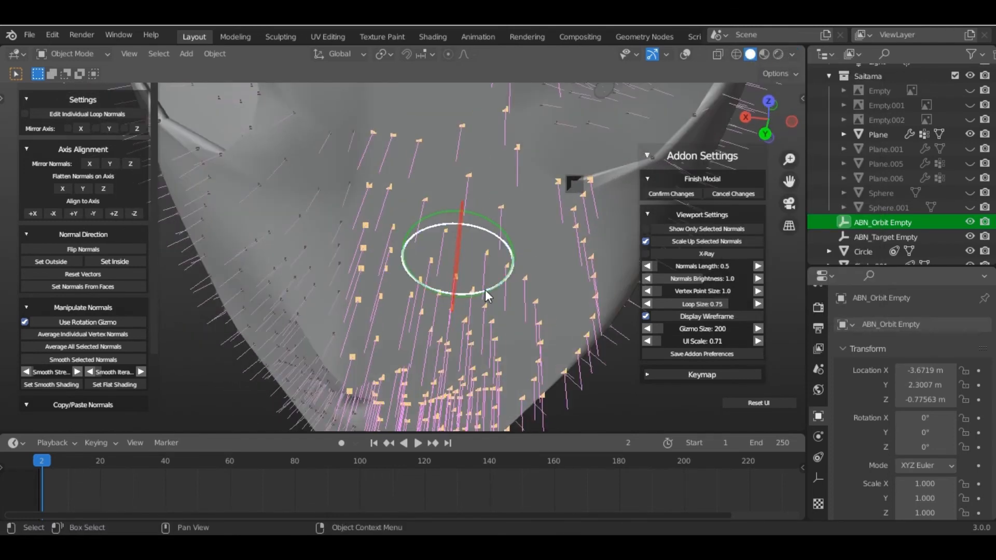
{"action": "left_click_drag", "start_coordinate": [468, 294], "coordinate": [486, 292]}
{"action": "left_click", "coordinate": [765, 134]}
{"action": "scroll", "coordinate": [471, 196], "scroll_direction": "down", "scroll_amount": 6}
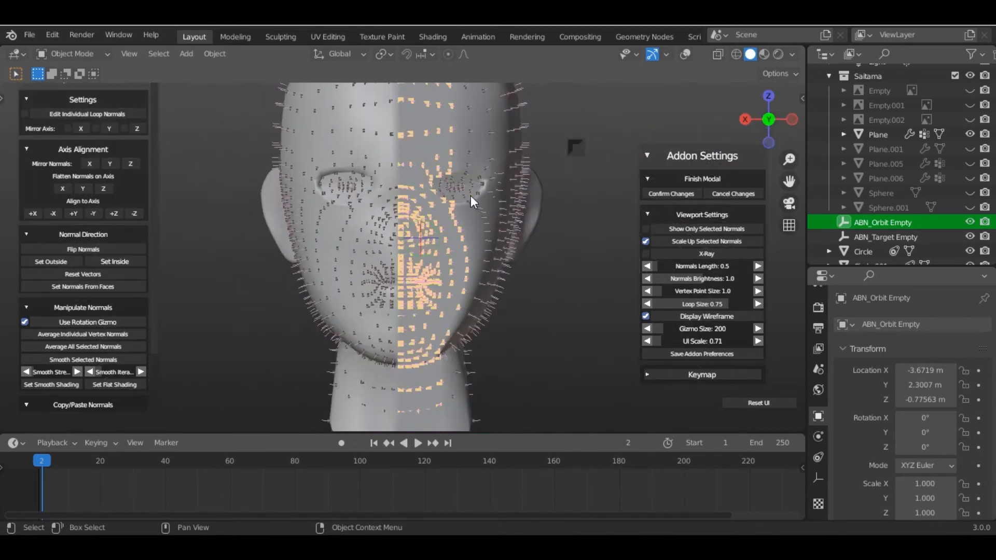
Check the toon shading in Material Preview under rotated viewport lighting and confirm the normal changes
{"action": "key", "text": "alt+shift+z"}
{"action": "left_click", "coordinate": [763, 54]}
{"action": "left_click", "coordinate": [792, 54]}
{"action": "mouse_move", "coordinate": [788, 212]}
{"action": "left_mouse_down"}
{"action": "mouse_move", "coordinate": [814, 212]}
{"action": "mouse_move", "coordinate": [768, 212]}
{"action": "mouse_move", "coordinate": [789, 212]}
{"action": "left_mouse_up"}
{"action": "middle_click_drag", "start_coordinate": [526, 130], "coordinate": [527, 219], "text": "shift"}
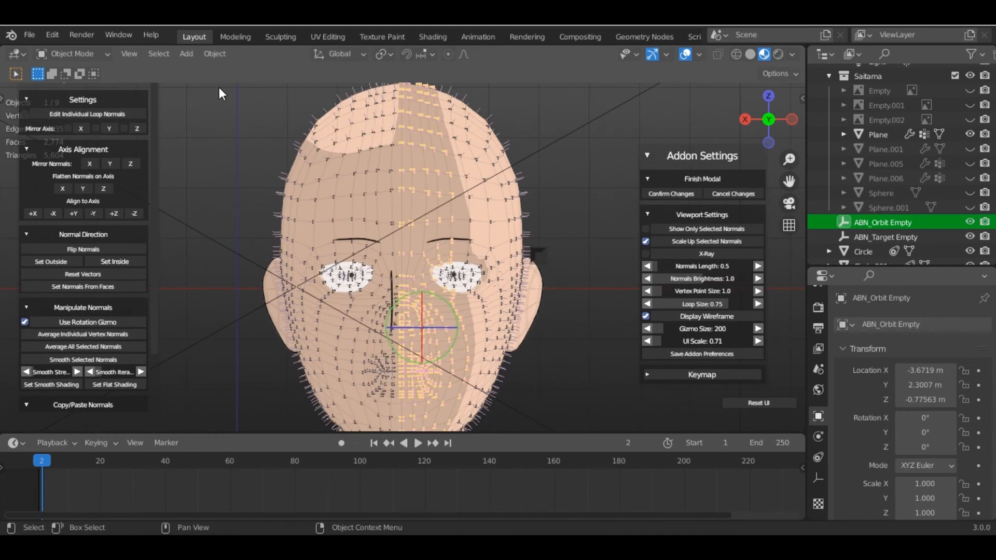
{"action": "left_click", "coordinate": [681, 180]}
Enter Edit Mode and select the matching seam-bounded face strips on the head's +X side of the centre line
{"action": "left_click", "coordinate": [68, 53]}
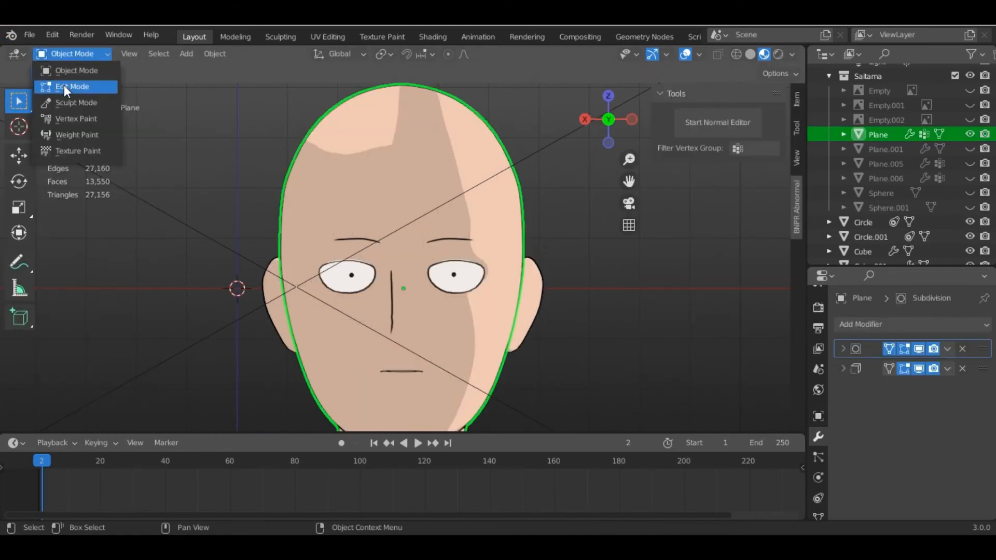
{"action": "left_click", "coordinate": [64, 85]}
{"action": "key", "text": "l"}
{"action": "key", "text": "l"}
{"action": "key", "text": "l"}
{"action": "key", "text": "l"}
{"action": "middle_click_drag", "start_coordinate": [388, 343], "coordinate": [427, 351], "text": "shift"}
{"action": "scroll", "coordinate": [416, 212], "scroll_direction": "down", "scroll_amount": 1}
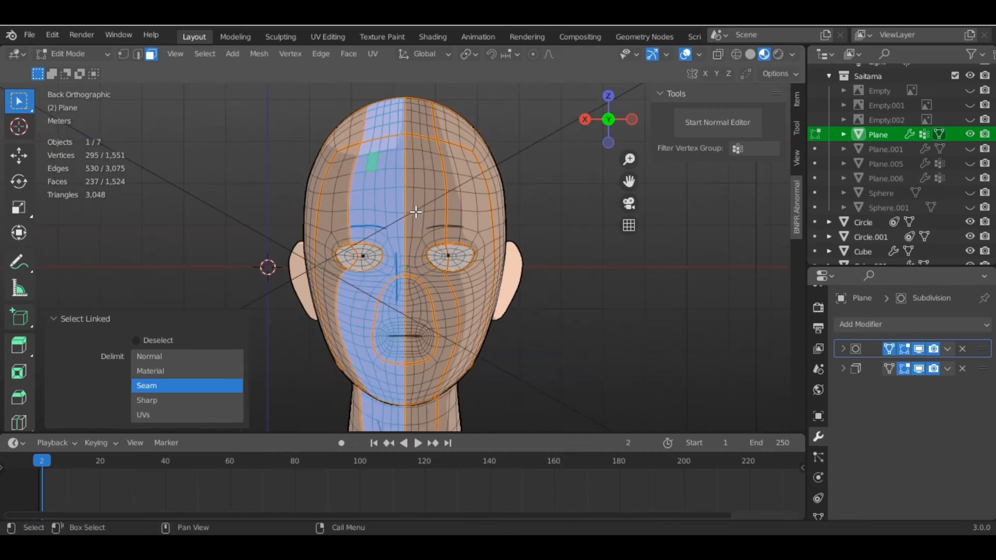
Start the normal editor on the selected face strips and rotate their normals slightly about the Z axis
{"action": "left_click", "coordinate": [702, 126]}
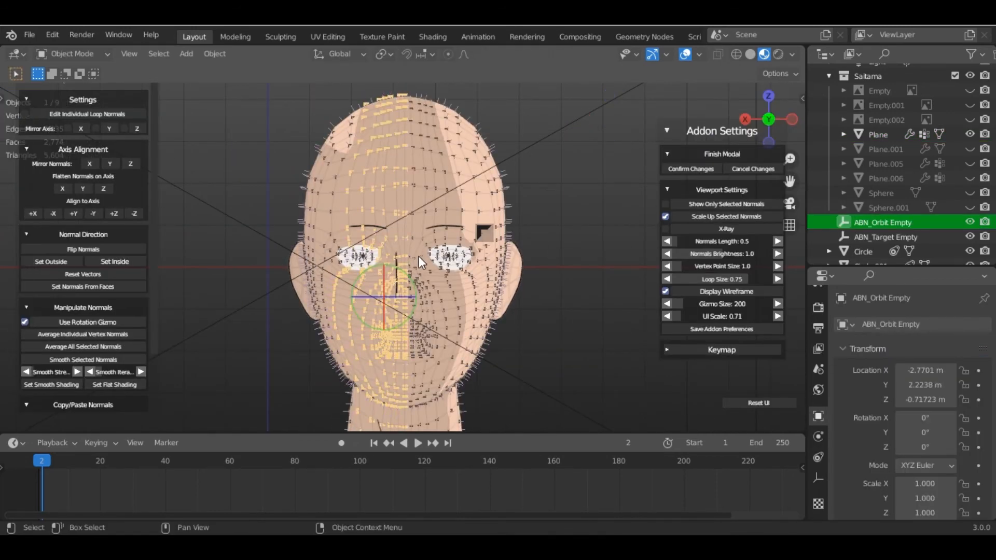
{"action": "middle_click_drag", "start_coordinate": [419, 256], "coordinate": [418, 306]}
{"action": "scroll", "coordinate": [418, 306], "scroll_direction": "up", "scroll_amount": 6}
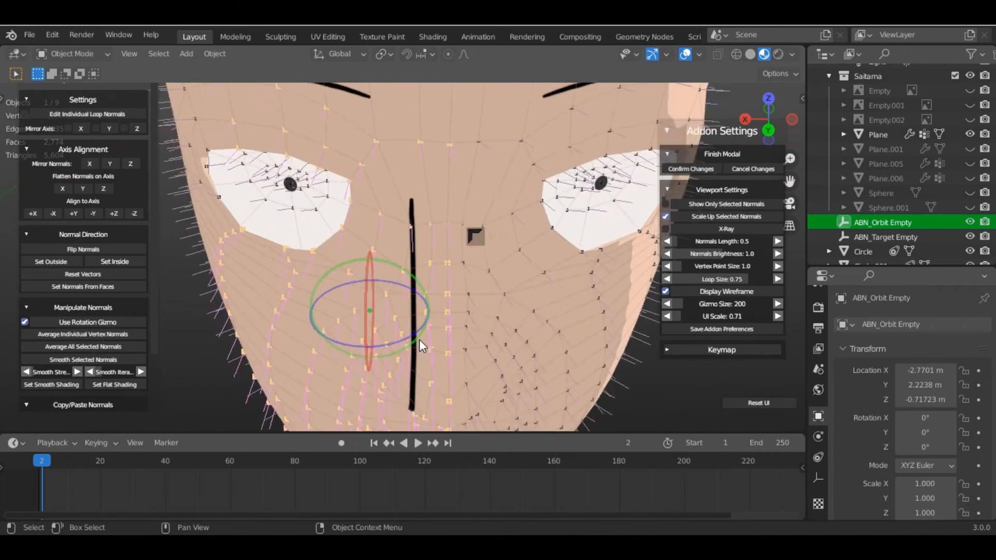
{"action": "scroll", "coordinate": [419, 339], "scroll_direction": "up", "scroll_amount": 1}
{"action": "left_click_drag", "start_coordinate": [390, 351], "coordinate": [380, 351]}
{"action": "scroll", "coordinate": [545, 198], "scroll_direction": "down", "scroll_amount": 7}
{"action": "middle_click_drag", "start_coordinate": [545, 198], "coordinate": [561, 158]}
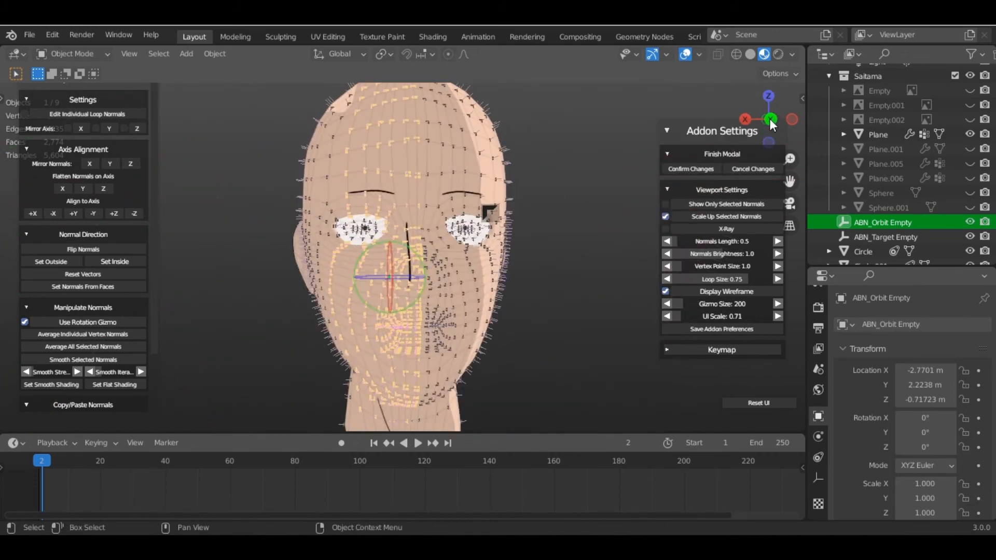
Confirm the normal changes from the back view and check the face's toon shading under rotated viewport lighting
{"action": "left_click_drag", "start_coordinate": [707, 129], "coordinate": [673, 143]}
{"action": "left_click", "coordinate": [771, 122]}
{"action": "scroll", "coordinate": [479, 235], "scroll_direction": "up", "scroll_amount": 3}
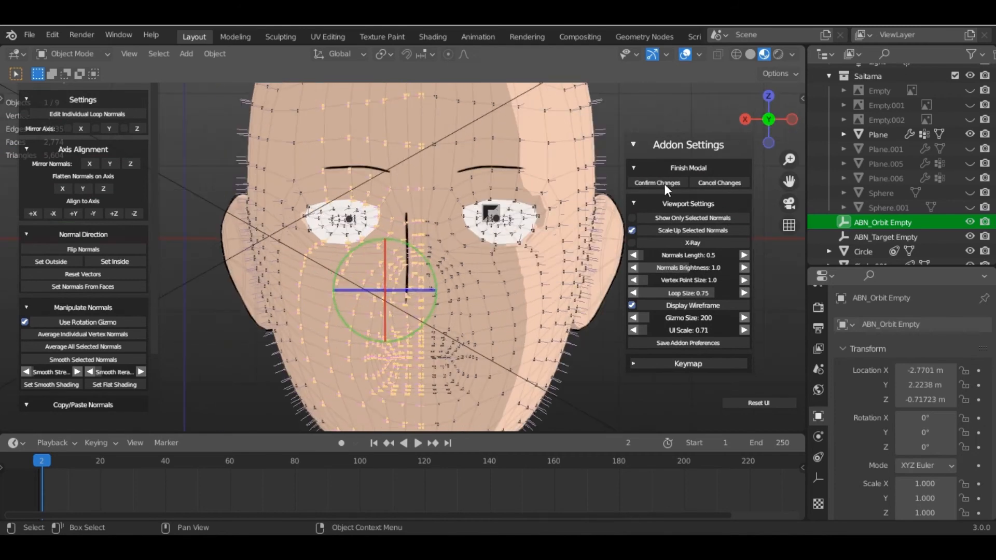
{"action": "left_click", "coordinate": [792, 54]}
{"action": "left_click_drag", "start_coordinate": [783, 212], "coordinate": [820, 212]}
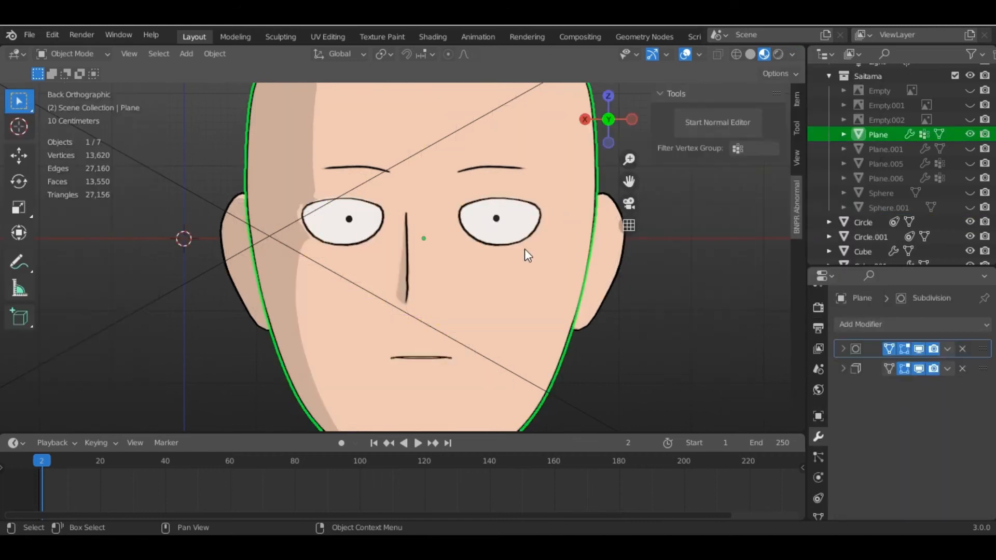
{"action": "scroll", "coordinate": [525, 249], "scroll_direction": "down", "scroll_amount": 4}
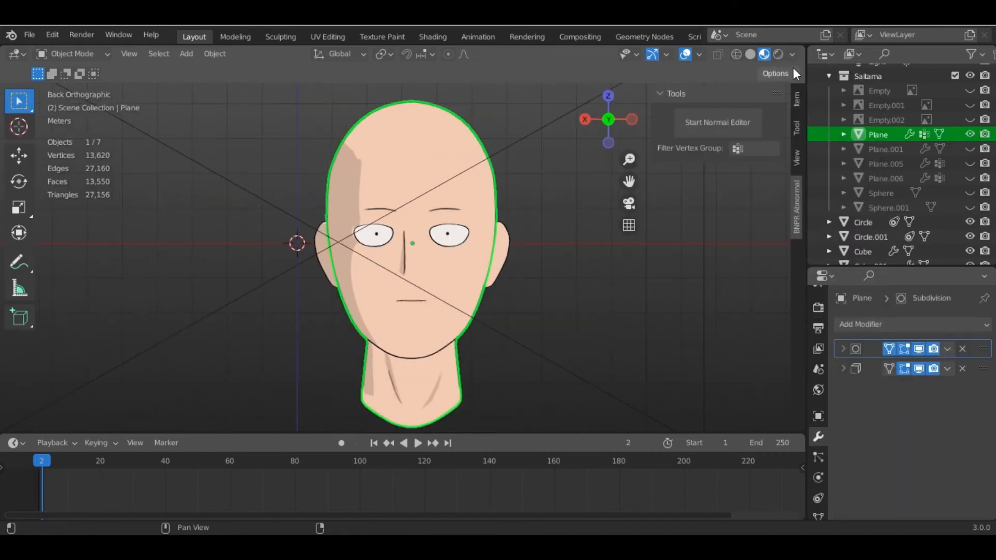
{"action": "left_click", "coordinate": [792, 54]}
{"action": "left_click_drag", "start_coordinate": [780, 206], "coordinate": [738, 207]}
{"action": "left_click_drag", "start_coordinate": [789, 212], "coordinate": [795, 212]}
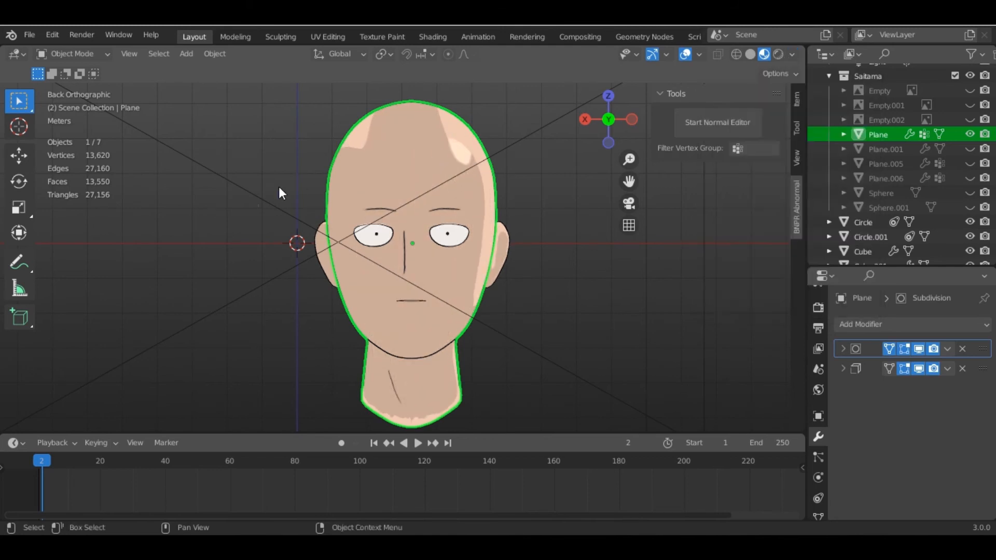
Enter Edit Mode and select the two seam-bounded face patches at the top of the forehead beside the centre line
{"action": "scroll", "coordinate": [433, 185], "scroll_direction": "up", "scroll_amount": 4}
{"action": "left_click", "coordinate": [73, 53]}
{"action": "left_click", "coordinate": [73, 81]}
{"action": "scroll", "coordinate": [406, 233], "scroll_direction": "up", "scroll_amount": 2}
{"action": "left_click", "coordinate": [406, 233]}
{"action": "key", "text": "l"}
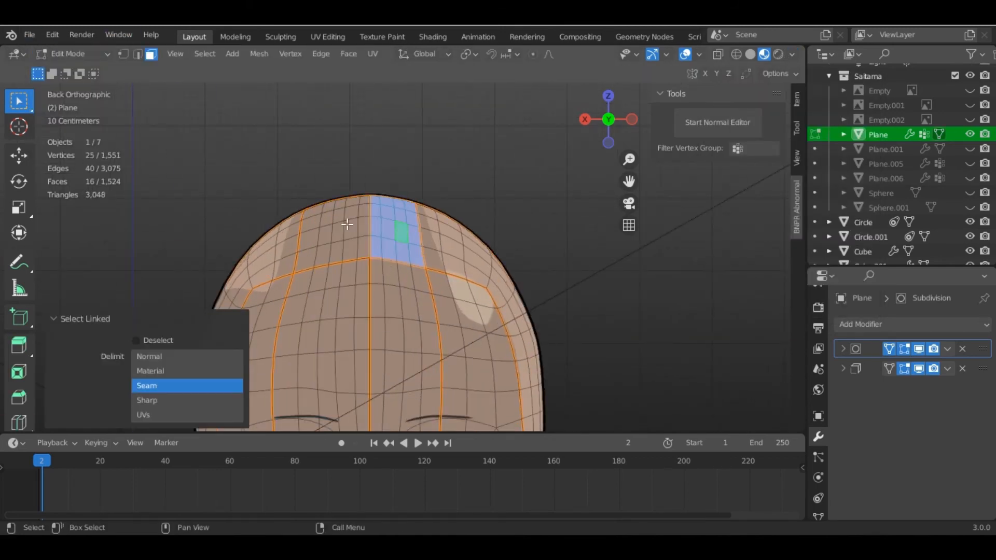
{"action": "key", "text": "l"}
{"action": "scroll", "coordinate": [200, 100], "scroll_direction": "down", "scroll_amount": 2}
Reset the custom normal vectors of the selected forehead patches and hide the overlays to view the shading
{"action": "left_click", "coordinate": [258, 54]}
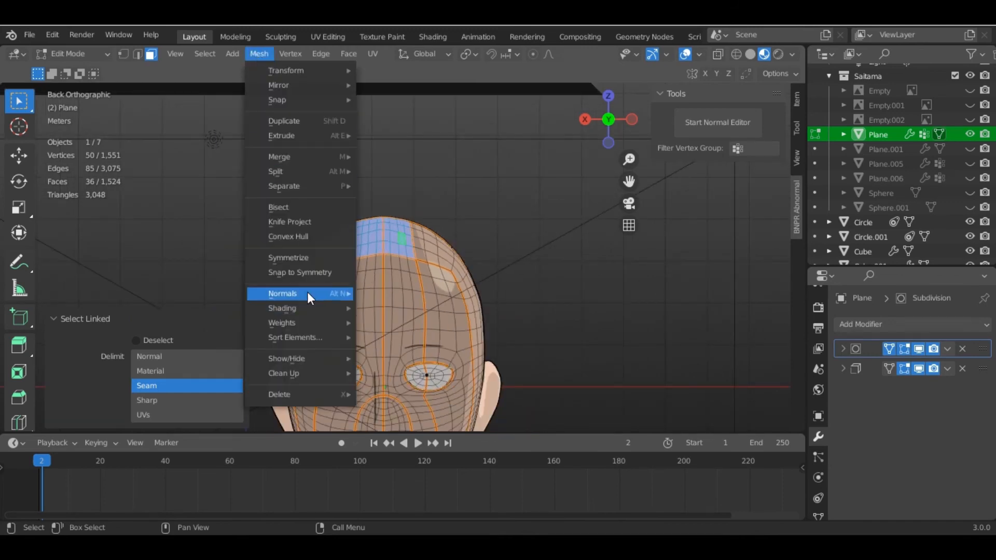
{"action": "mouse_move", "coordinate": [284, 292]}
{"action": "left_click", "coordinate": [389, 256]}
{"action": "scroll", "coordinate": [519, 200], "scroll_direction": "up", "scroll_amount": 3}
{"action": "left_click_drag", "start_coordinate": [609, 119], "coordinate": [504, 254]}
{"action": "scroll", "coordinate": [501, 262], "scroll_direction": "down", "scroll_amount": 3}
{"action": "key", "text": "alt+shift+z"}
{"action": "middle_click_drag", "start_coordinate": [491, 310], "coordinate": [511, 225], "text": "shift"}
Return to Object Mode and examine the head's shading under rotated viewport lighting, with overlays shown again
{"action": "left_click", "coordinate": [104, 54]}
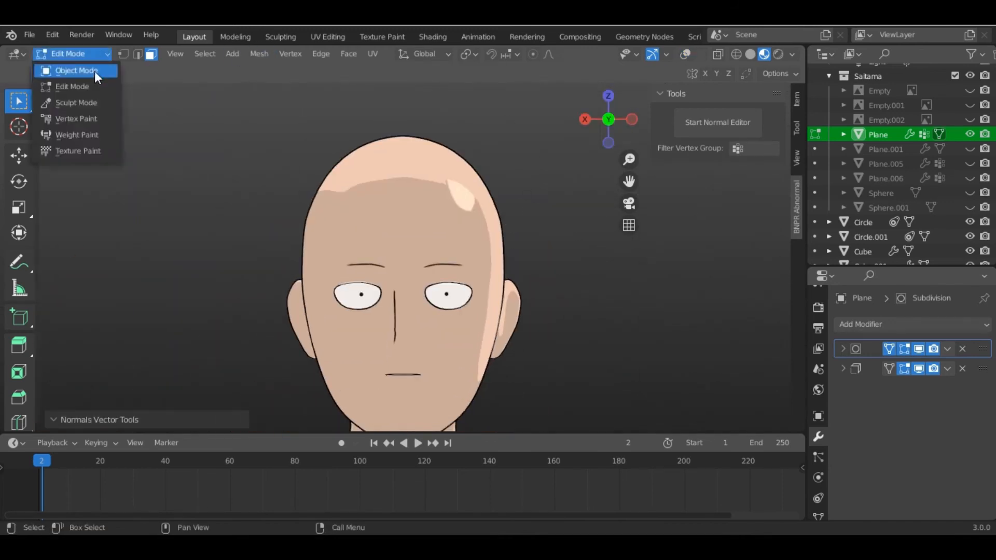
{"action": "left_click", "coordinate": [72, 69]}
{"action": "left_click", "coordinate": [792, 54]}
{"action": "left_click_drag", "start_coordinate": [778, 212], "coordinate": [812, 212]}
{"action": "key", "text": "alt+shift+z"}
{"action": "middle_click_drag", "start_coordinate": [231, 225], "coordinate": [245, 179], "text": "shift"}
Select the whole head mesh in Edit Mode and smooth its normal vectors with a factor of 1.000, overlays hidden
{"action": "left_click", "coordinate": [98, 55]}
{"action": "left_click", "coordinate": [71, 86]}
{"action": "key", "text": "a"}
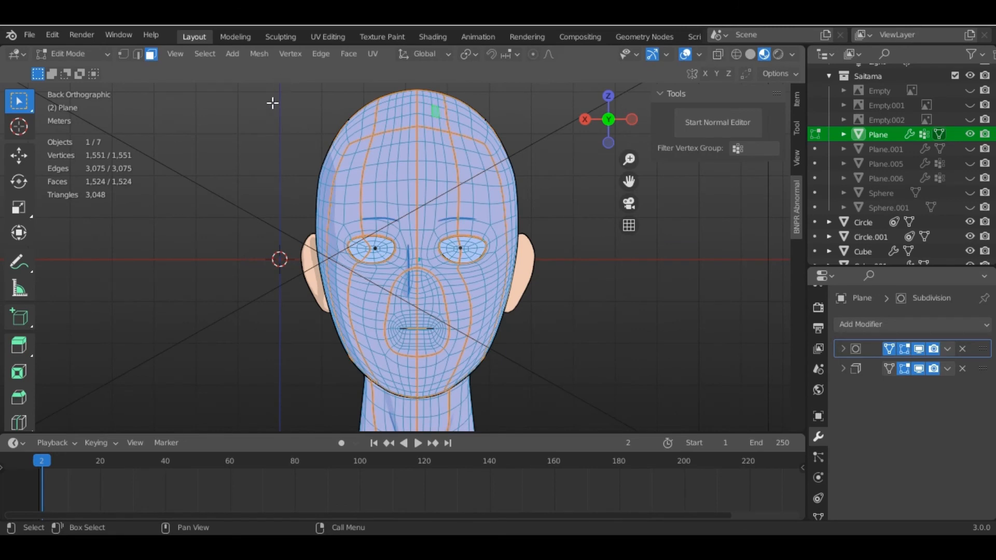
{"action": "key", "text": "alt+shift+z"}
{"action": "left_click", "coordinate": [259, 54]}
{"action": "mouse_move", "coordinate": [319, 294]}
{"action": "left_click", "coordinate": [389, 243]}
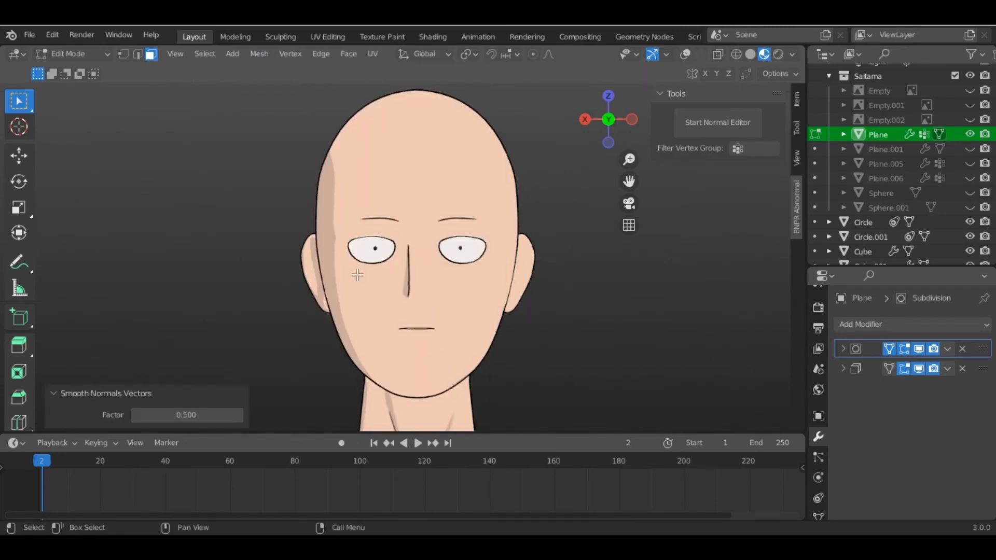
{"action": "left_click_drag", "start_coordinate": [188, 415], "coordinate": [242, 414]}
Check the smoothed shading under rotated viewport lighting, then return to Object Mode with overlays shown and the head deselected
{"action": "left_click", "coordinate": [791, 54]}
{"action": "left_click_drag", "start_coordinate": [788, 212], "coordinate": [643, 212]}
{"action": "scroll", "coordinate": [232, 155], "scroll_direction": "down", "scroll_amount": 2}
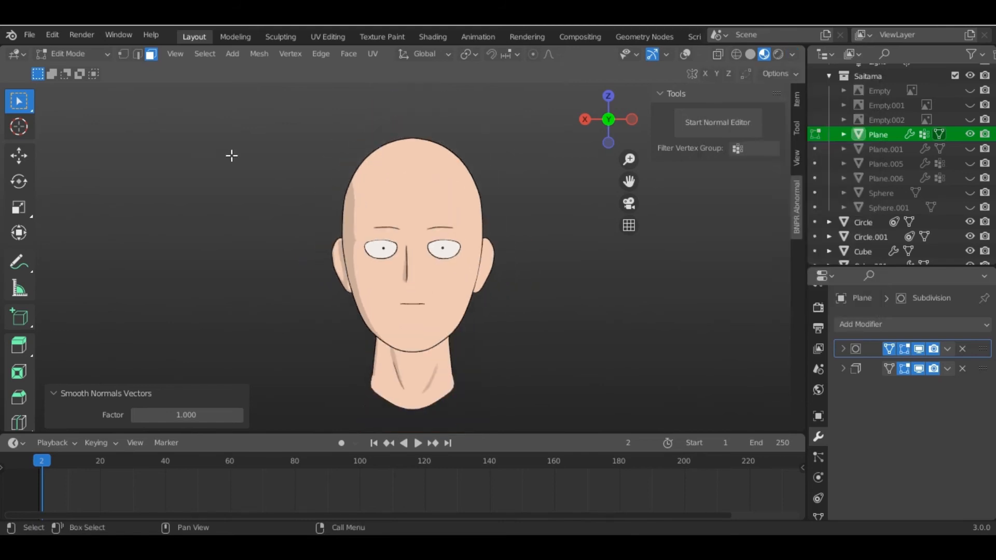
{"action": "left_click", "coordinate": [73, 53]}
{"action": "left_click", "coordinate": [88, 70]}
{"action": "key", "text": "alt+shift+z"}
{"action": "left_click", "coordinate": [217, 240]}
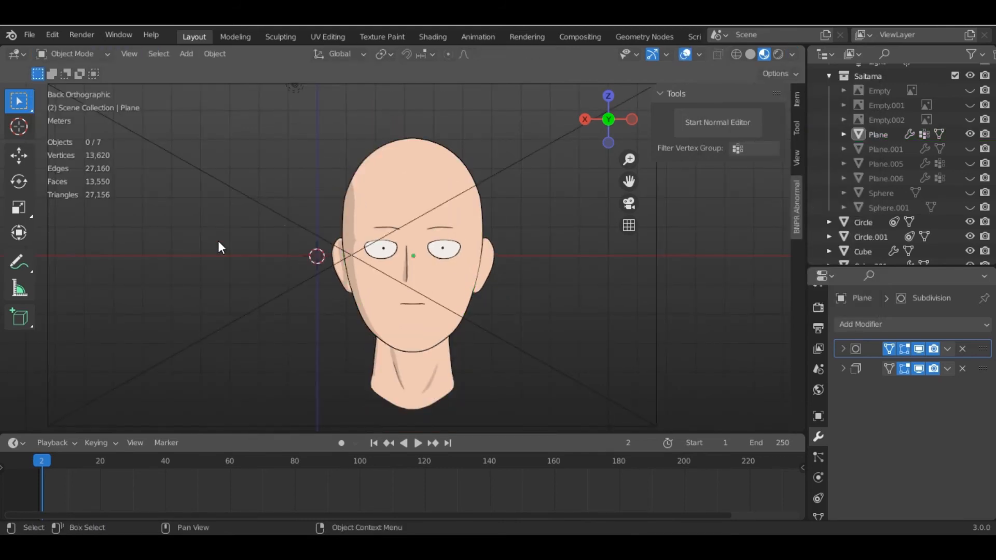
Smooth the temple beside the +X-side eye with the Smooth brush in Sculpt Mode and check the shading without overlays
{"action": "scroll", "coordinate": [186, 251], "scroll_direction": "up", "scroll_amount": 6}
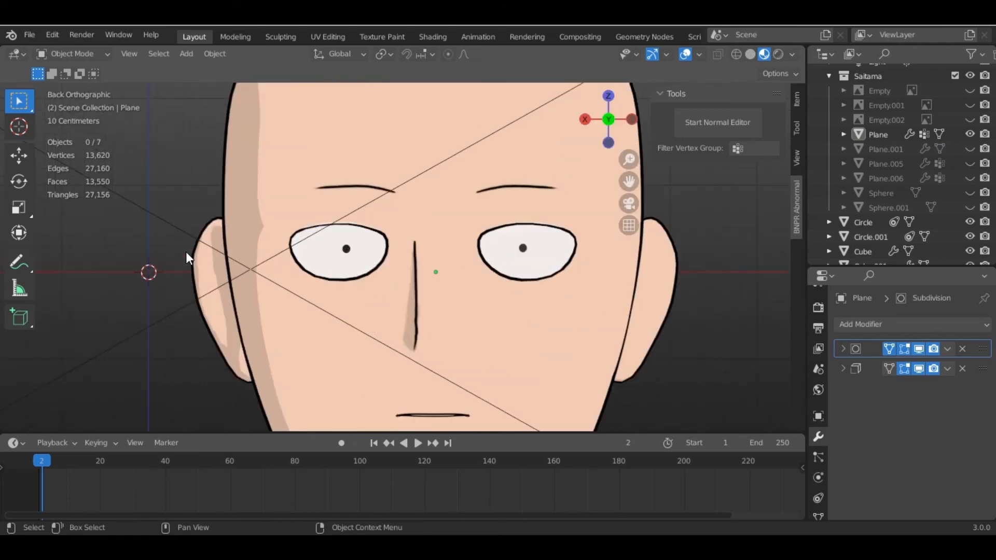
{"action": "left_click", "coordinate": [72, 54]}
{"action": "left_click", "coordinate": [79, 102]}
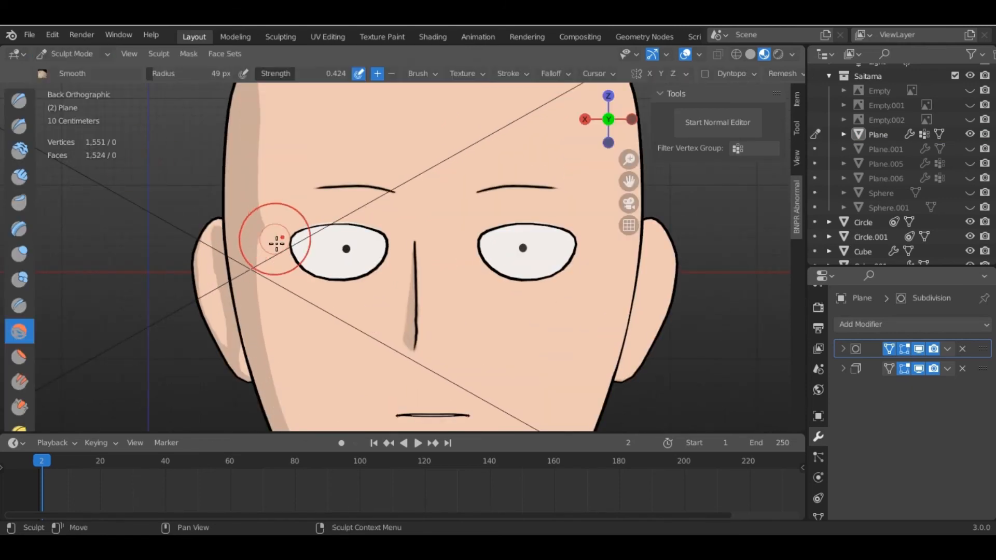
{"action": "left_click_drag", "start_coordinate": [260, 224], "coordinate": [267, 221]}
{"action": "middle_click_drag", "start_coordinate": [269, 222], "coordinate": [347, 226]}
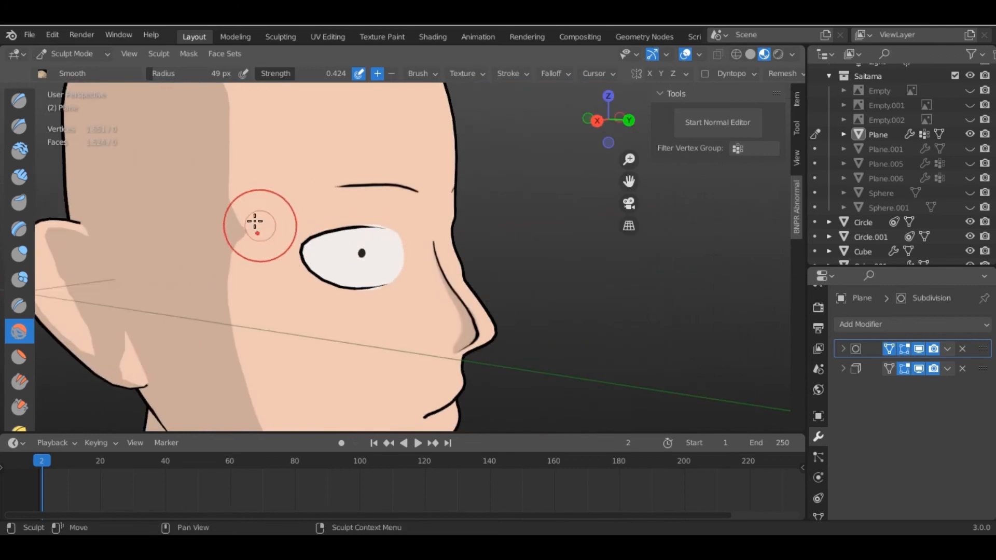
{"action": "mouse_move", "coordinate": [257, 224]}
{"action": "left_mouse_down"}
{"action": "mouse_move", "coordinate": [209, 228]}
{"action": "mouse_move", "coordinate": [220, 222]}
{"action": "left_mouse_up"}
{"action": "scroll", "coordinate": [220, 222], "scroll_direction": "down", "scroll_amount": 2}
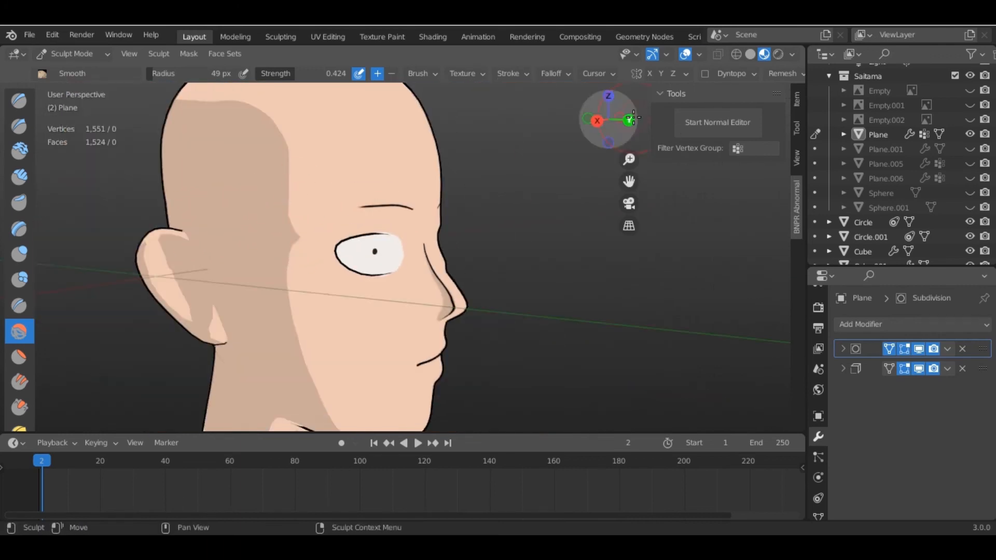
{"action": "left_click", "coordinate": [628, 120]}
{"action": "scroll", "coordinate": [494, 259], "scroll_direction": "down", "scroll_amount": 4}
{"action": "key", "text": "alt+shift+z"}
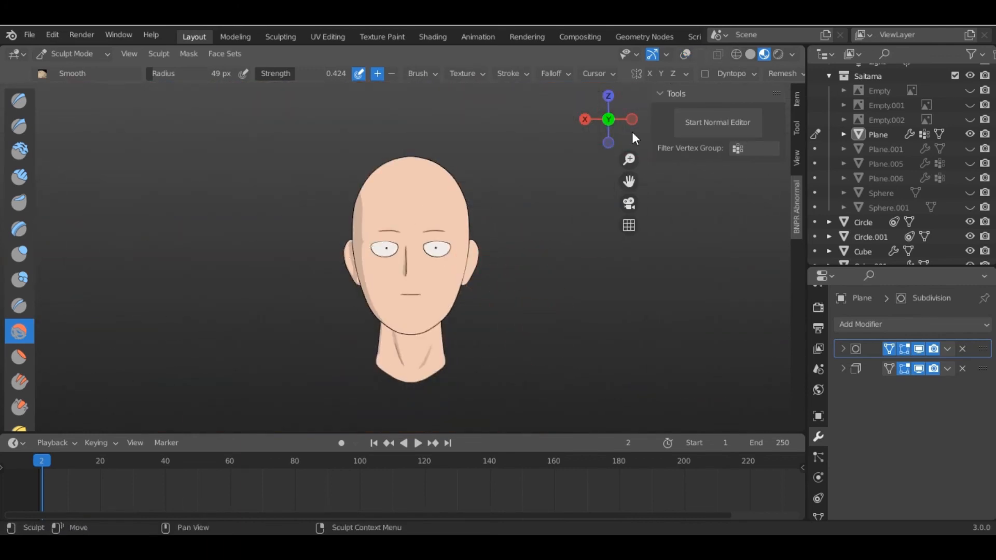